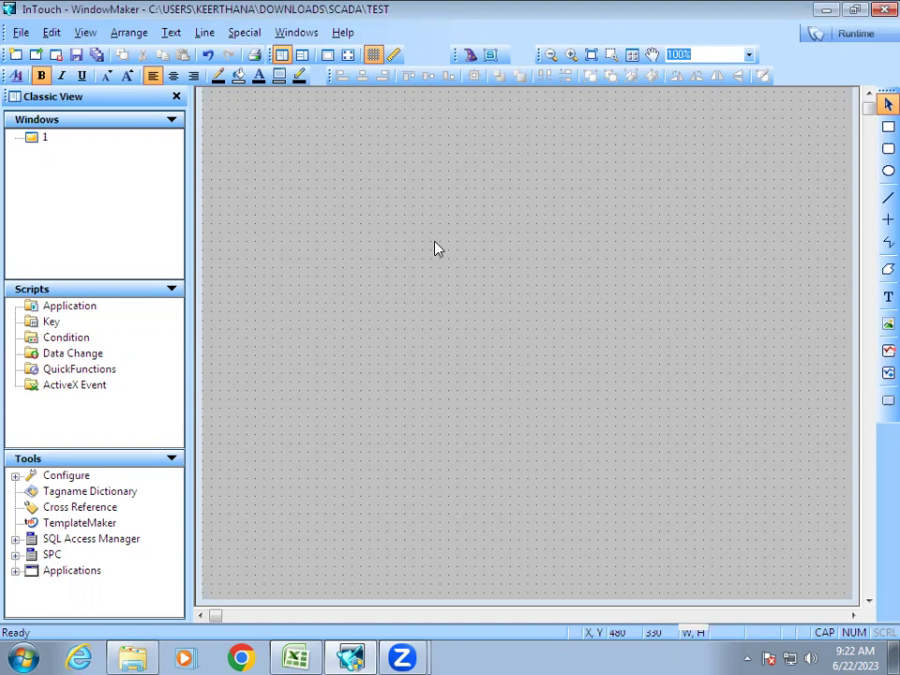
Place a Vertical Slider wizard near the window's top-left corner.
{"action": "left_click", "coordinate": [471, 55]}
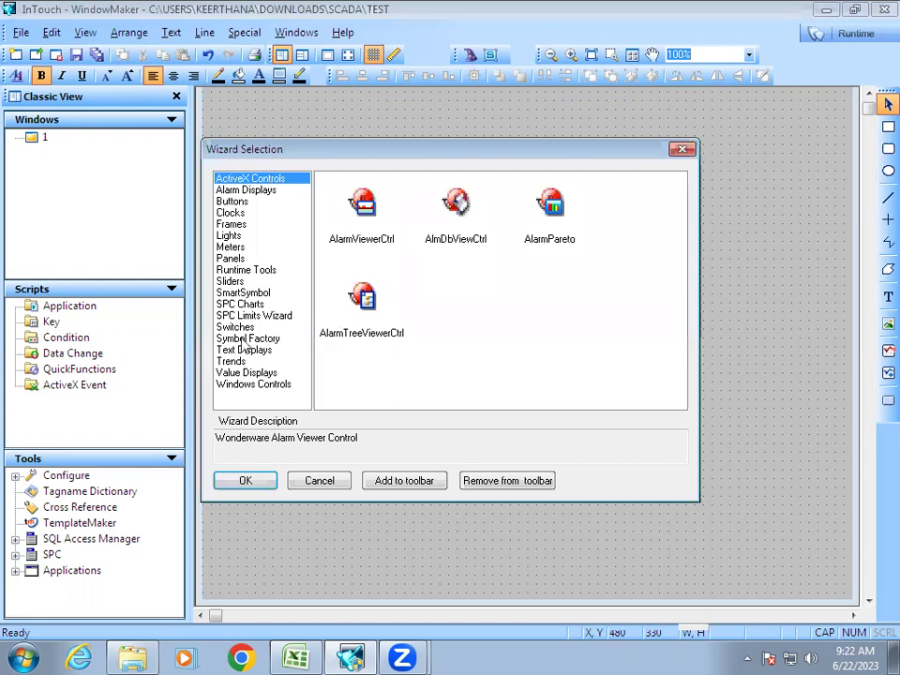
{"action": "left_click", "coordinate": [227, 281]}
{"action": "left_click", "coordinate": [352, 202]}
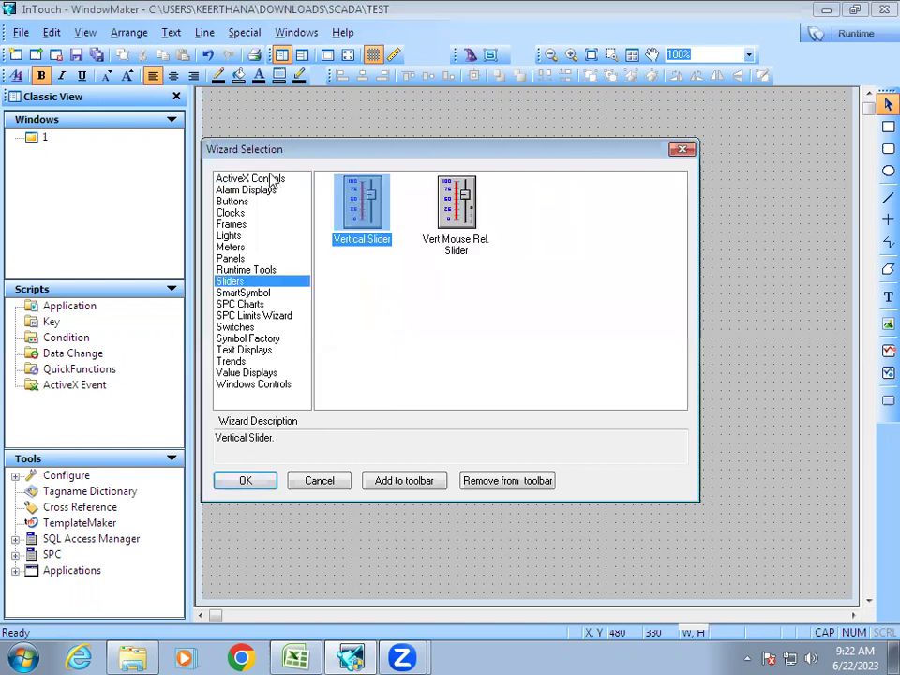
{"action": "double_click", "coordinate": [365, 208]}
{"action": "left_click", "coordinate": [230, 153]}
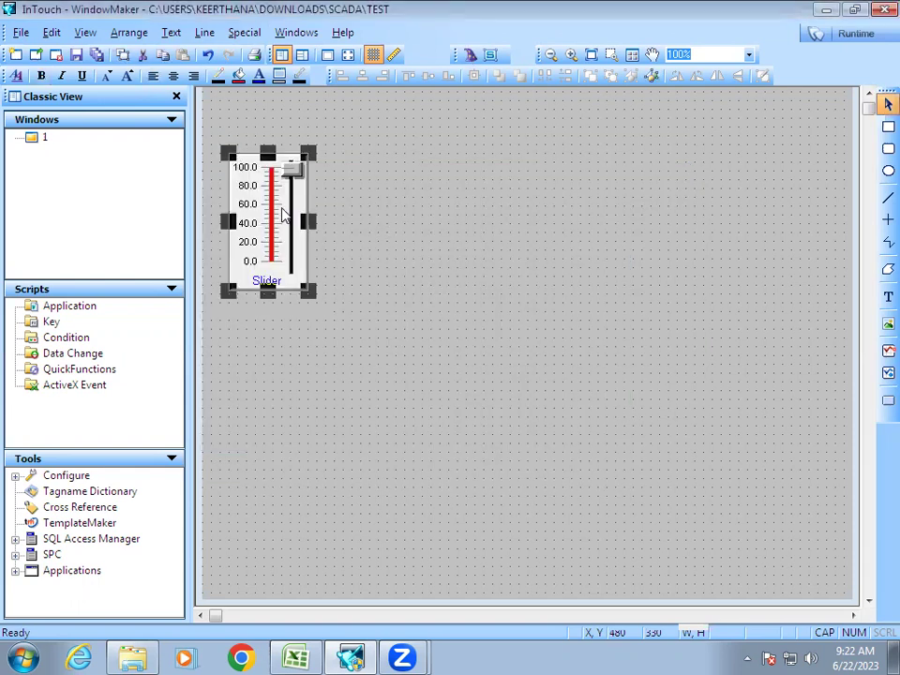
Link the slider to new tag A, defined in the Tagname Dictionary with Min 0 and Max 100.
{"action": "double_click", "coordinate": [290, 207]}
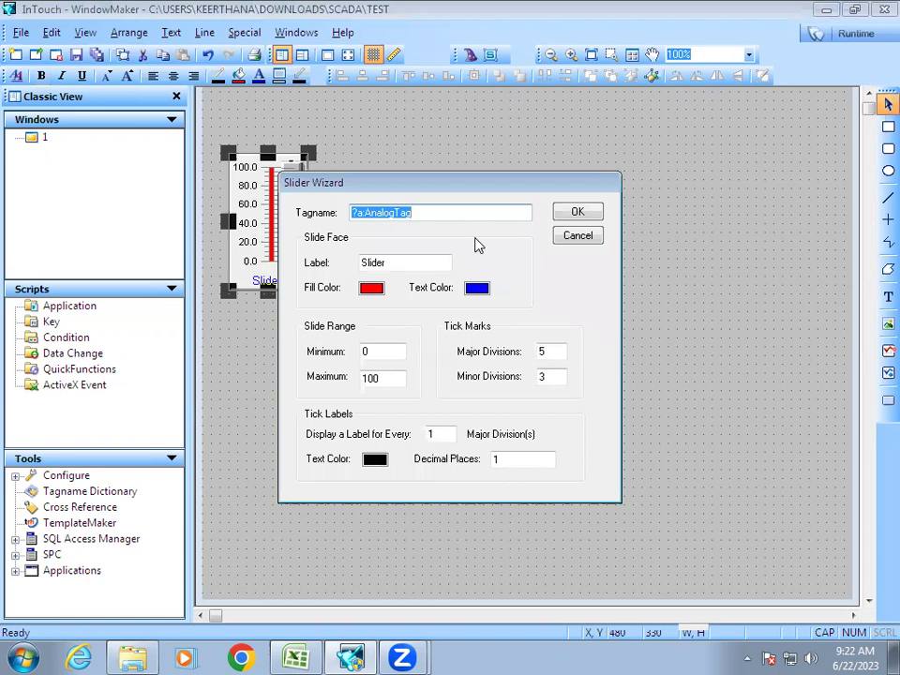
{"action": "type", "text": "A"}
{"action": "left_click", "coordinate": [580, 212]}
{"action": "left_click", "coordinate": [445, 365]}
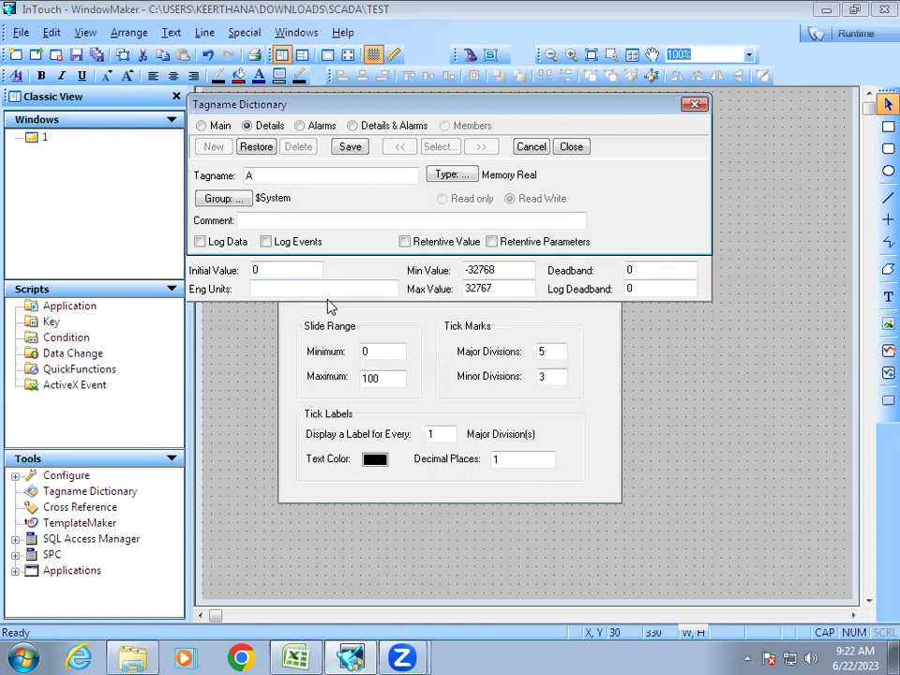
{"action": "double_click", "coordinate": [506, 270]}
{"action": "type", "text": "0"}
{"action": "key", "text": "Tab"}
{"action": "type", "text": "100"}
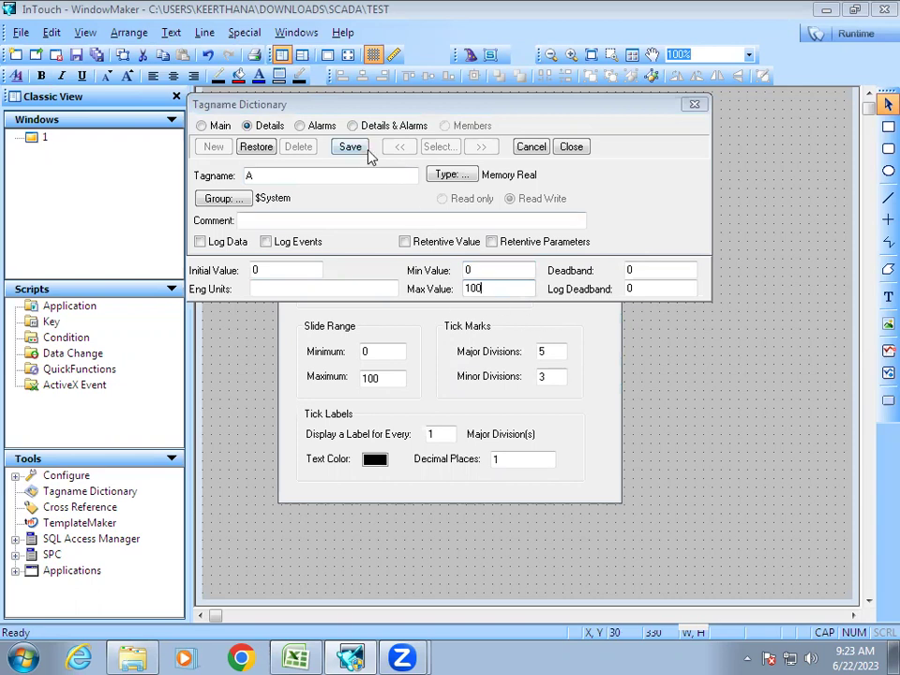
{"action": "left_click", "coordinate": [364, 150]}
{"action": "left_click", "coordinate": [573, 146]}
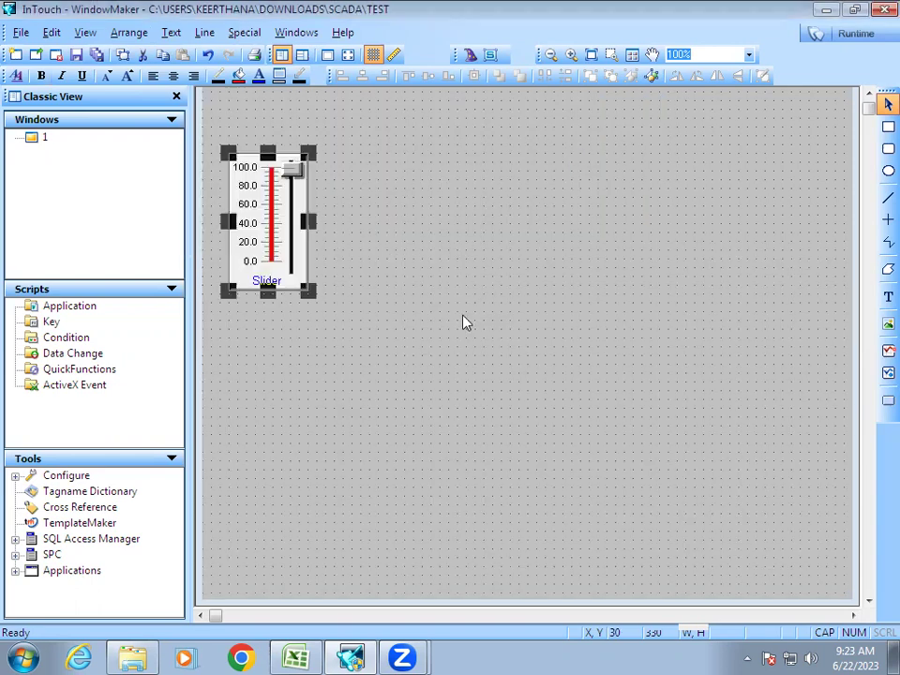
{"action": "left_click", "coordinate": [466, 322]}
{"action": "left_click", "coordinate": [887, 296]}
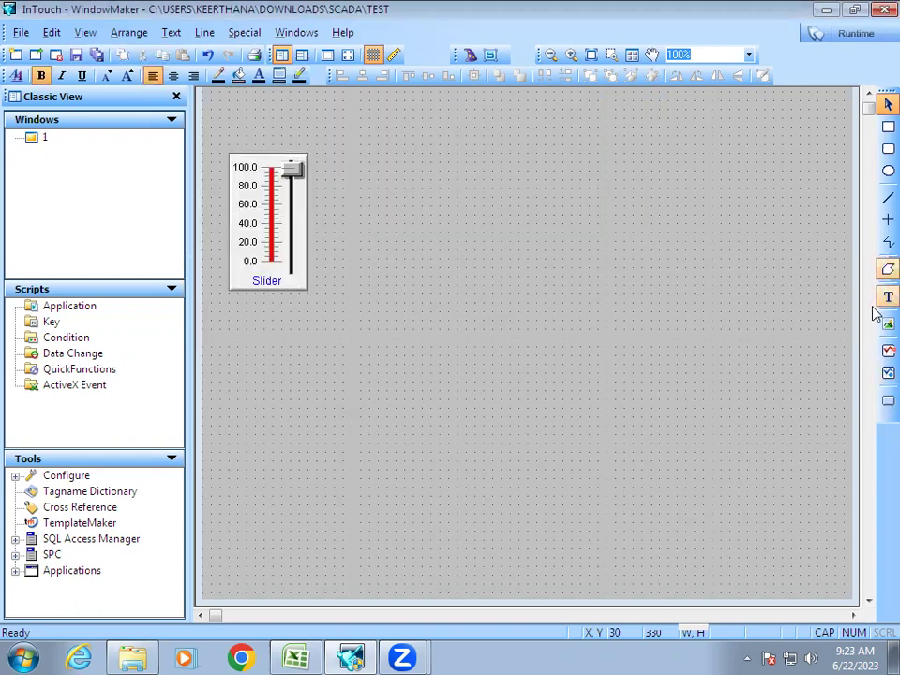
Add a '#' text with an Analog User Input link to tag A.
{"action": "type", "text": "#"}
{"action": "key", "text": "Escape"}
{"action": "double_click", "coordinate": [259, 315]}
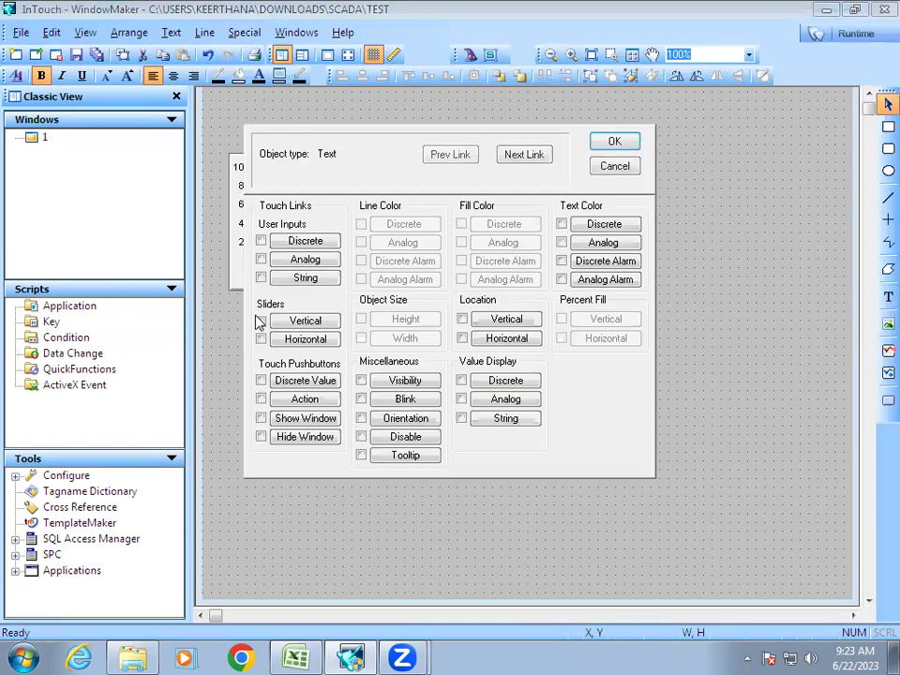
{"action": "left_click", "coordinate": [309, 261]}
{"action": "type", "text": "A"}
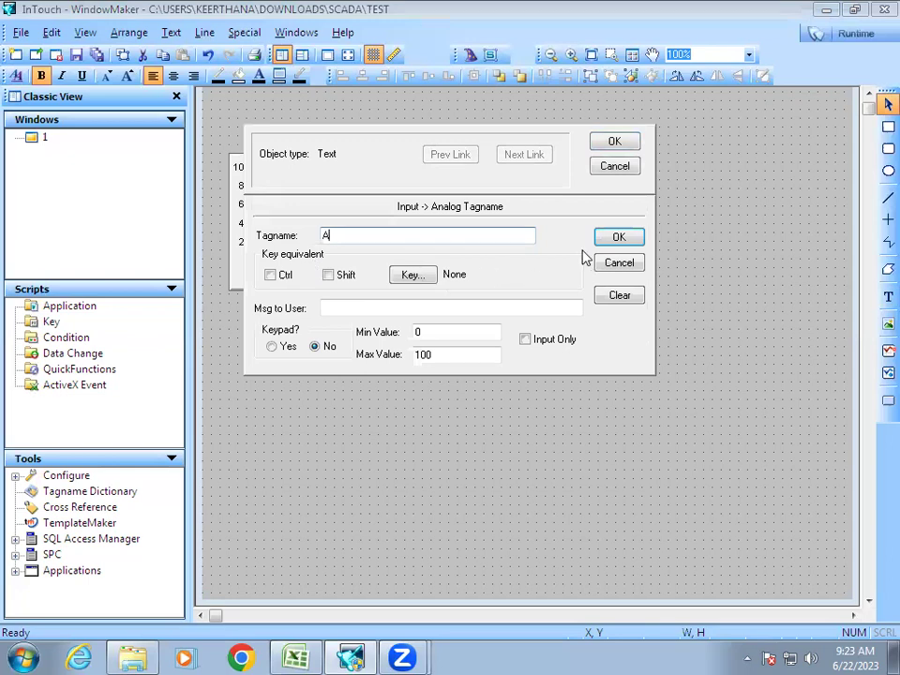
{"action": "left_click", "coordinate": [622, 240]}
{"action": "left_click", "coordinate": [617, 144]}
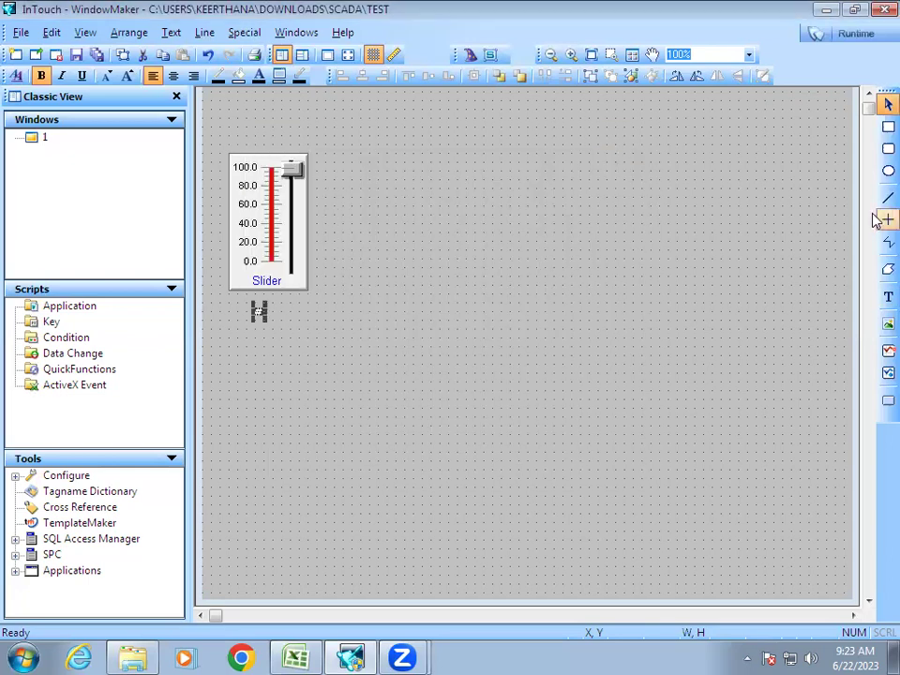
Draw a tall rounded rectangle below it with a Vertical Percent Fill driven by A.
{"action": "left_click", "coordinate": [878, 150]}
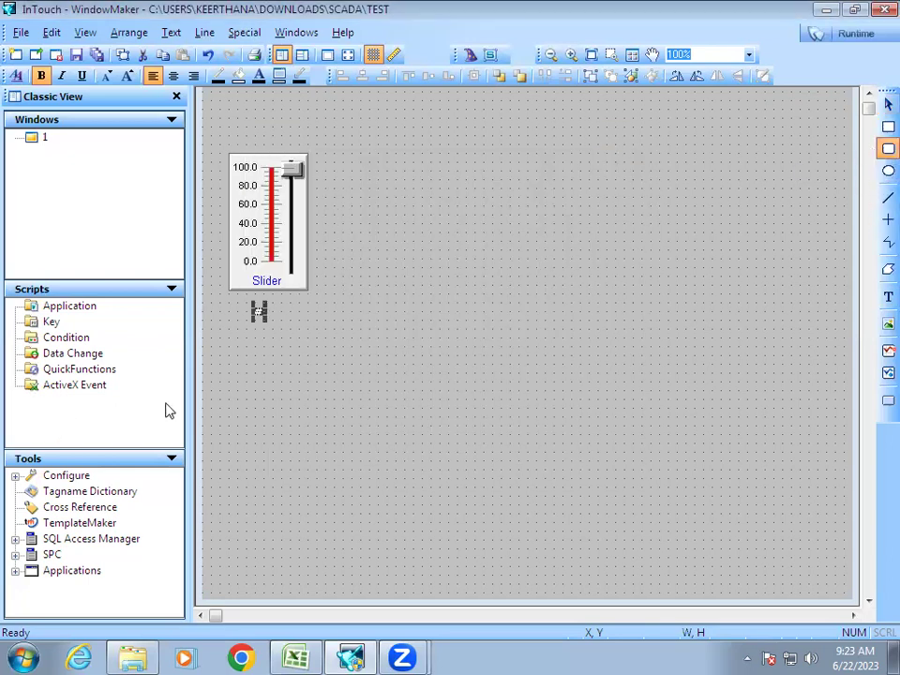
{"action": "left_click_drag", "start_coordinate": [228, 339], "coordinate": [316, 522]}
{"action": "double_click", "coordinate": [253, 426]}
{"action": "left_click", "coordinate": [606, 319]}
{"action": "type", "text": "A"}
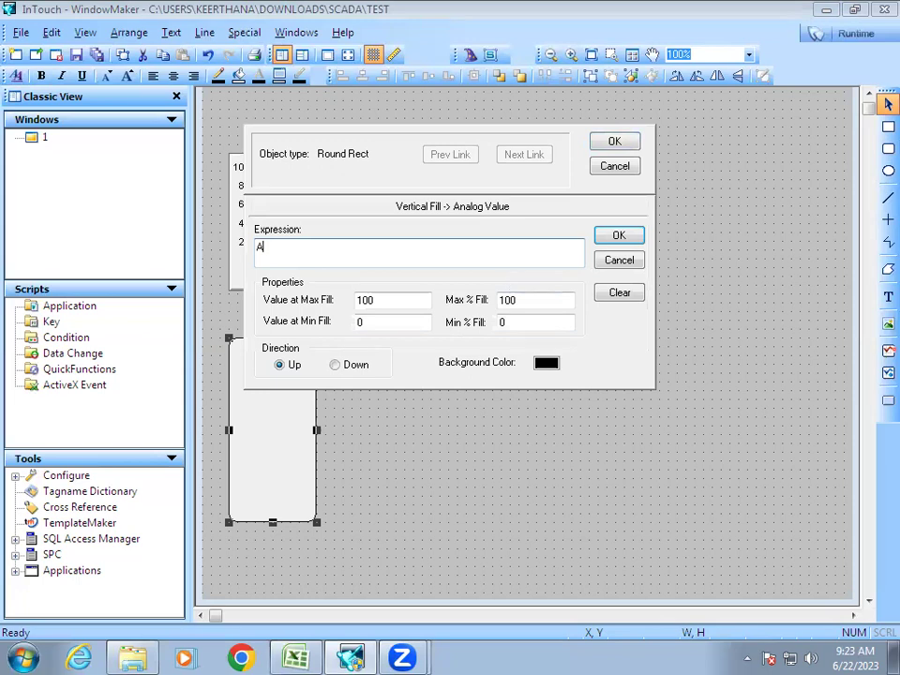
{"action": "left_click", "coordinate": [610, 240]}
{"action": "left_click", "coordinate": [615, 141]}
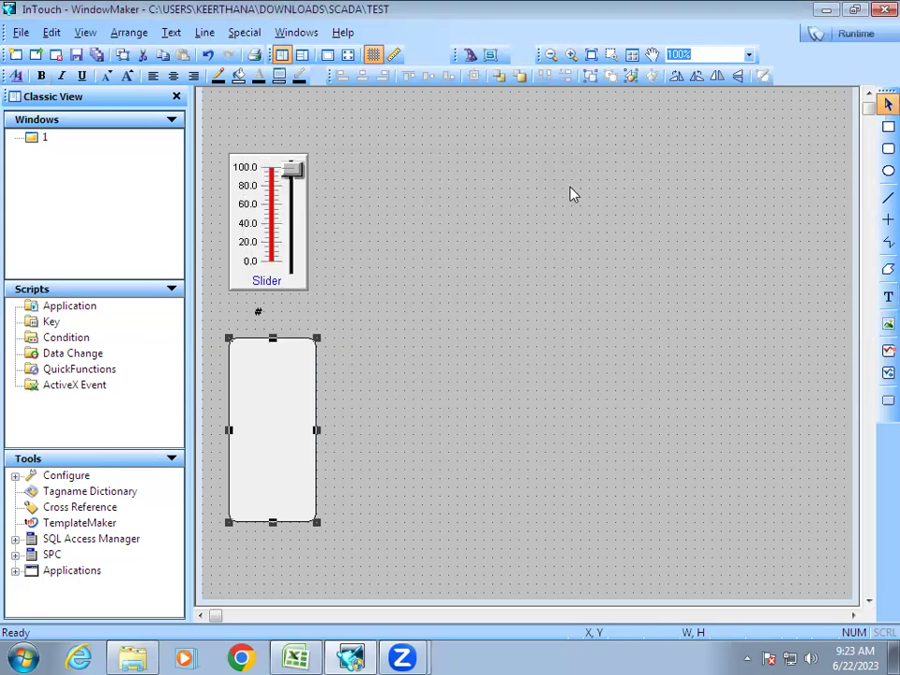
{"action": "left_click", "coordinate": [397, 357]}
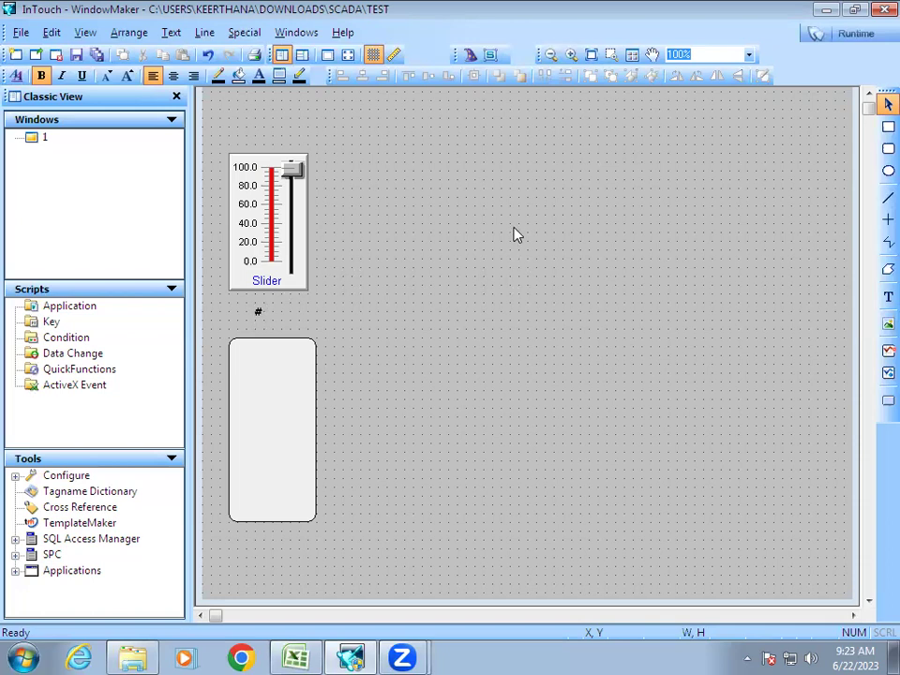
Place a 16-Pen Trend wizard on the window.
{"action": "left_click", "coordinate": [470, 55]}
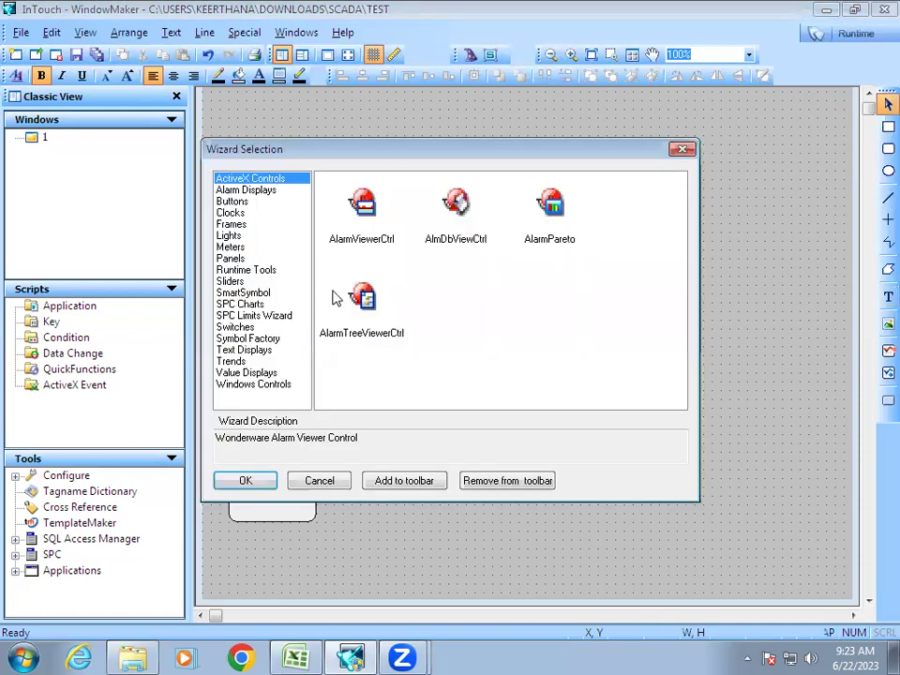
{"action": "left_click", "coordinate": [231, 361]}
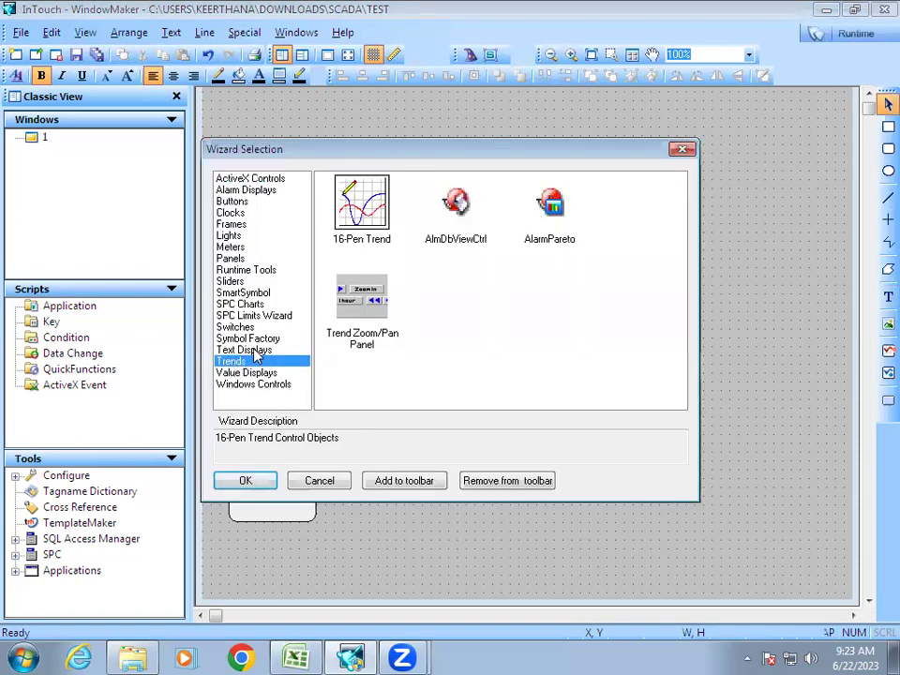
{"action": "left_click", "coordinate": [386, 199]}
{"action": "double_click", "coordinate": [387, 199]}
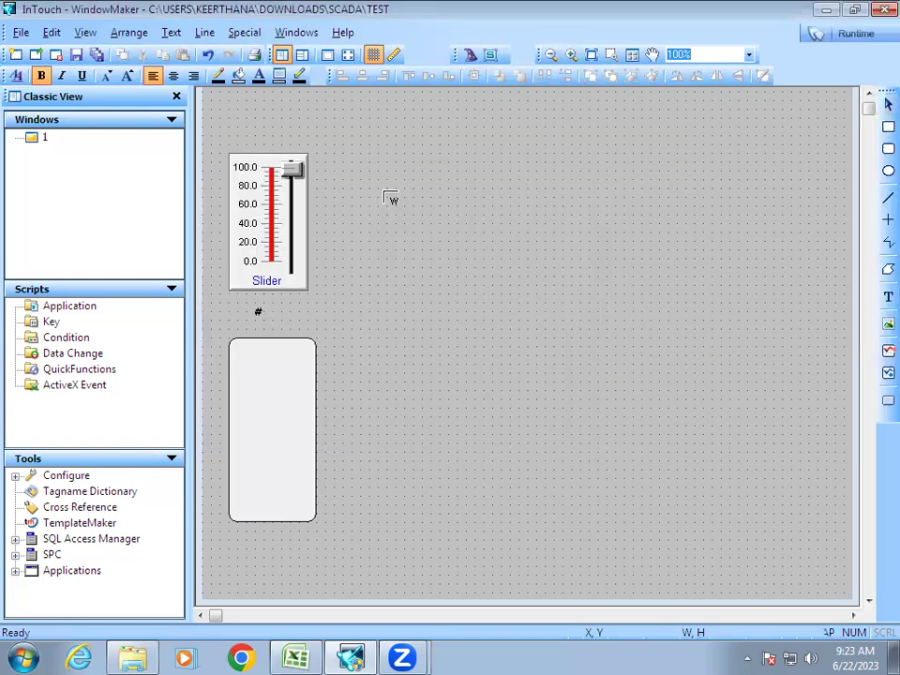
{"action": "left_click", "coordinate": [395, 135]}
Move and resize the trend chart beside the slider, stretching its bottom edge downward.
{"action": "left_click_drag", "start_coordinate": [683, 282], "coordinate": [602, 251]}
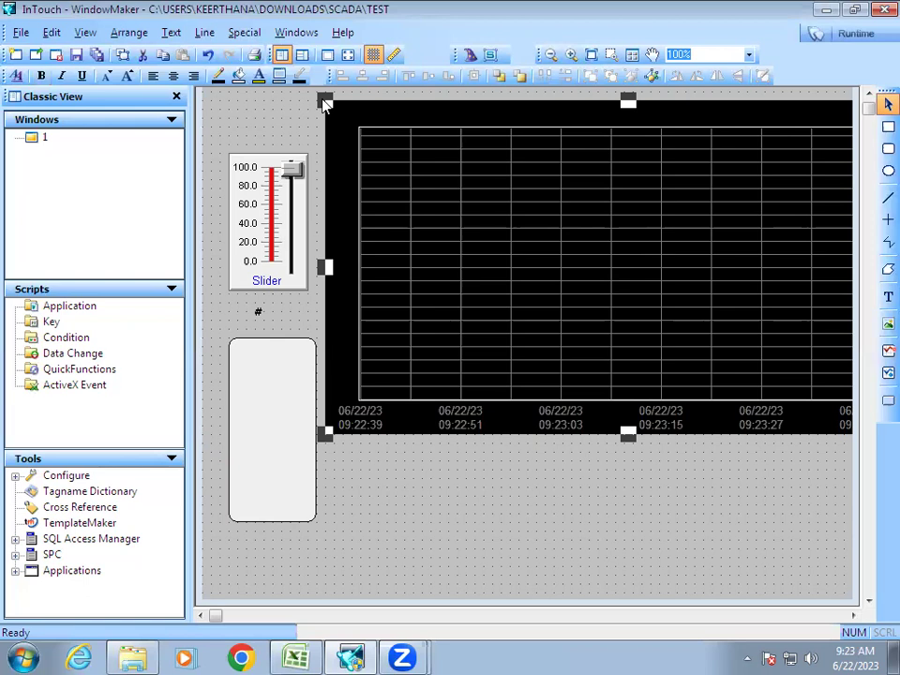
{"action": "left_click_drag", "start_coordinate": [326, 105], "coordinate": [378, 128]}
{"action": "left_click_drag", "start_coordinate": [488, 184], "coordinate": [582, 251]}
{"action": "left_click_drag", "start_coordinate": [301, 105], "coordinate": [341, 116]}
{"action": "left_click_drag", "start_coordinate": [685, 257], "coordinate": [657, 252]}
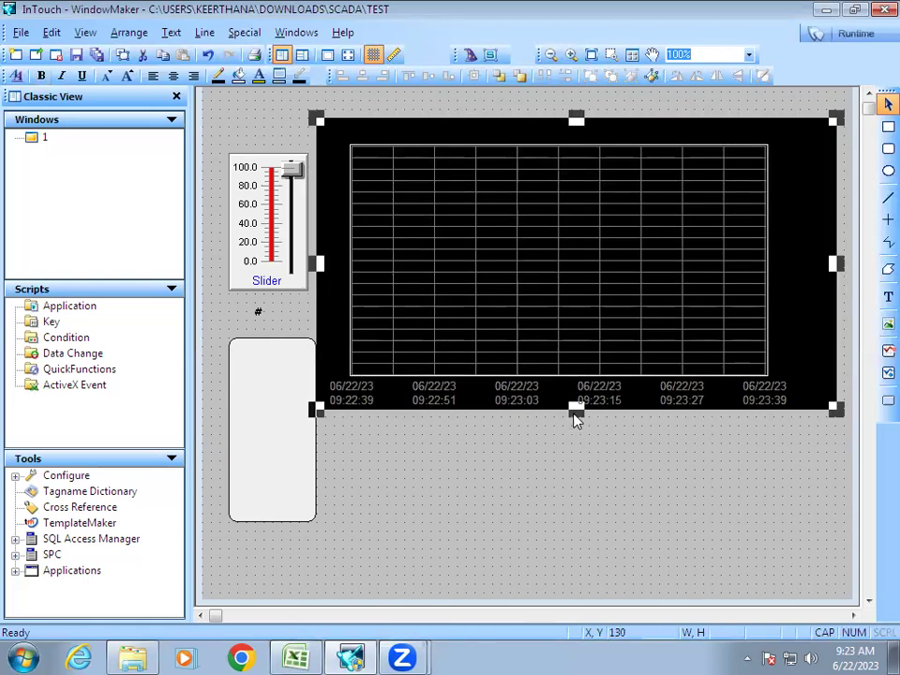
{"action": "left_click_drag", "start_coordinate": [576, 410], "coordinate": [577, 434]}
{"action": "double_click", "coordinate": [572, 325]}
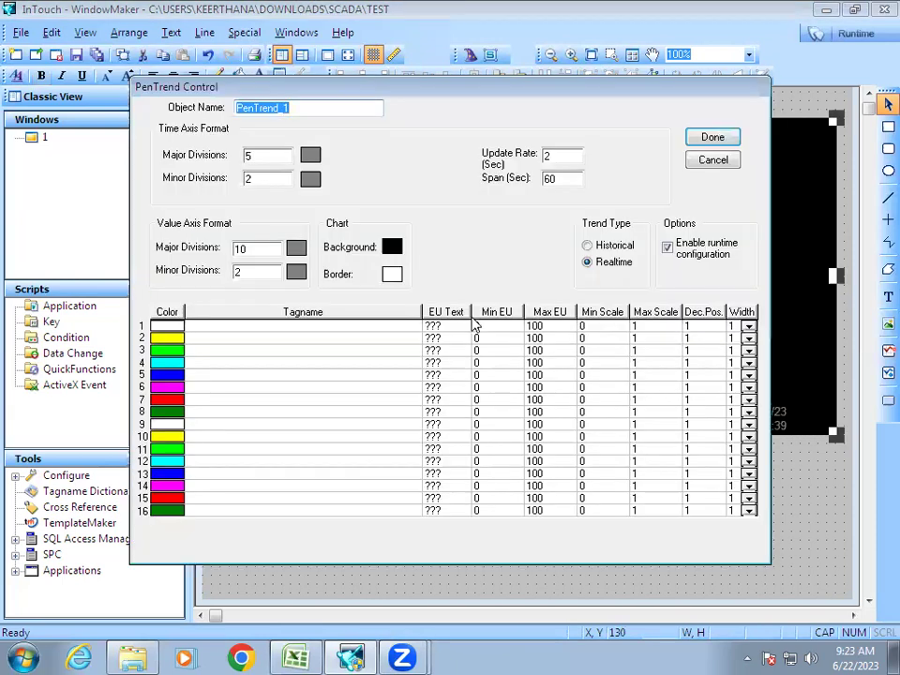
{"action": "left_click", "coordinate": [712, 159]}
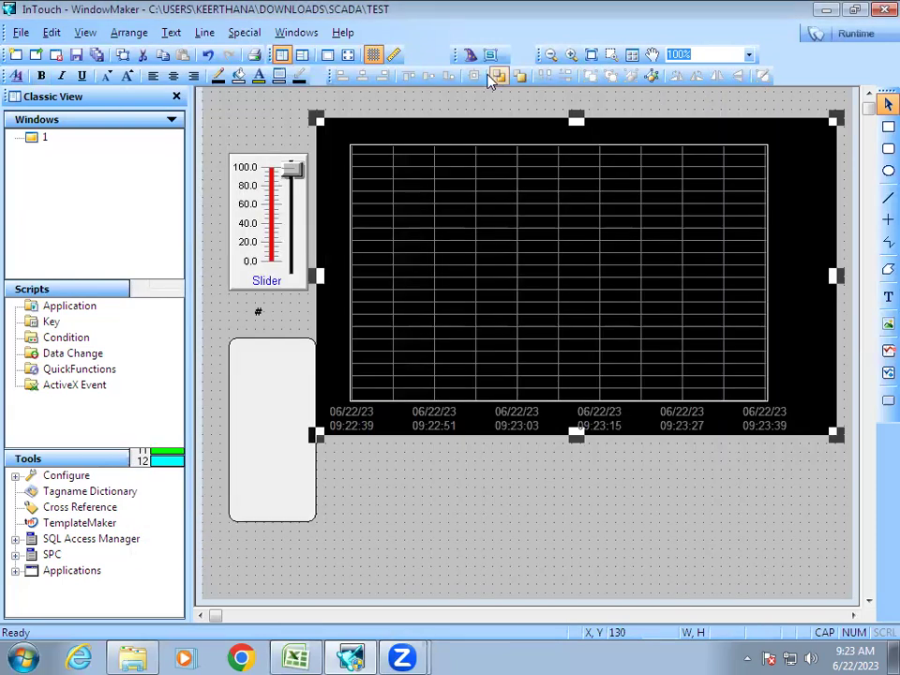
Browse the trend wizards again without adding anything, then open the trend's pen settings.
{"action": "left_click", "coordinate": [470, 54]}
{"action": "left_click", "coordinate": [234, 361]}
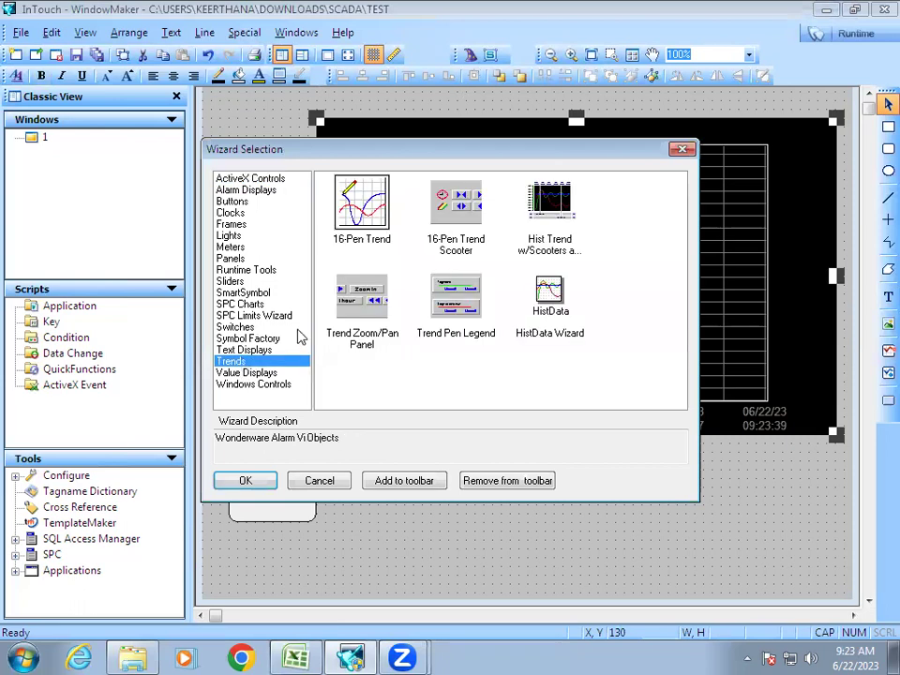
{"action": "left_click", "coordinate": [356, 218]}
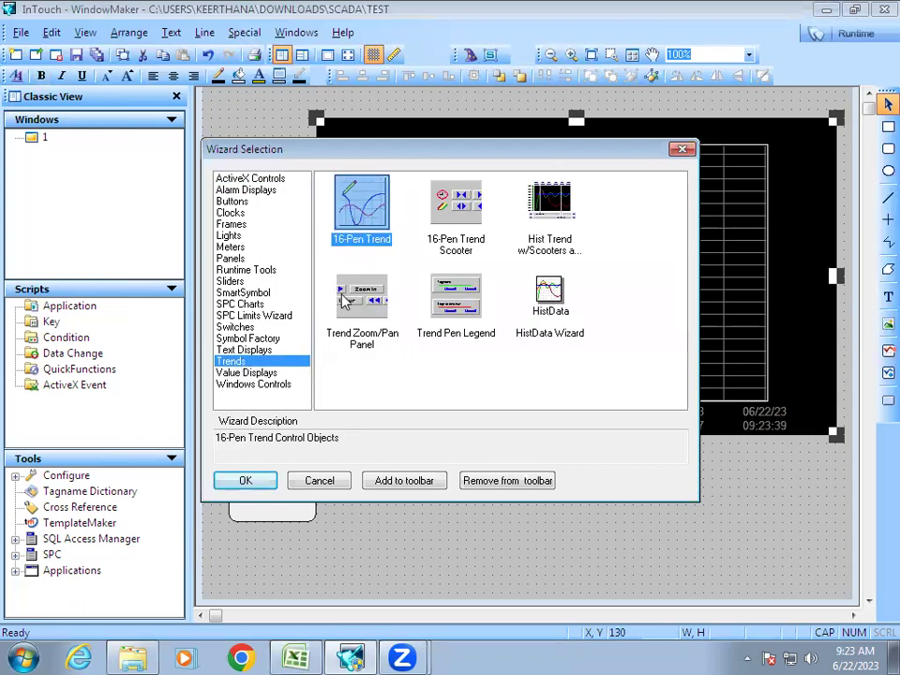
{"action": "left_click", "coordinate": [319, 480]}
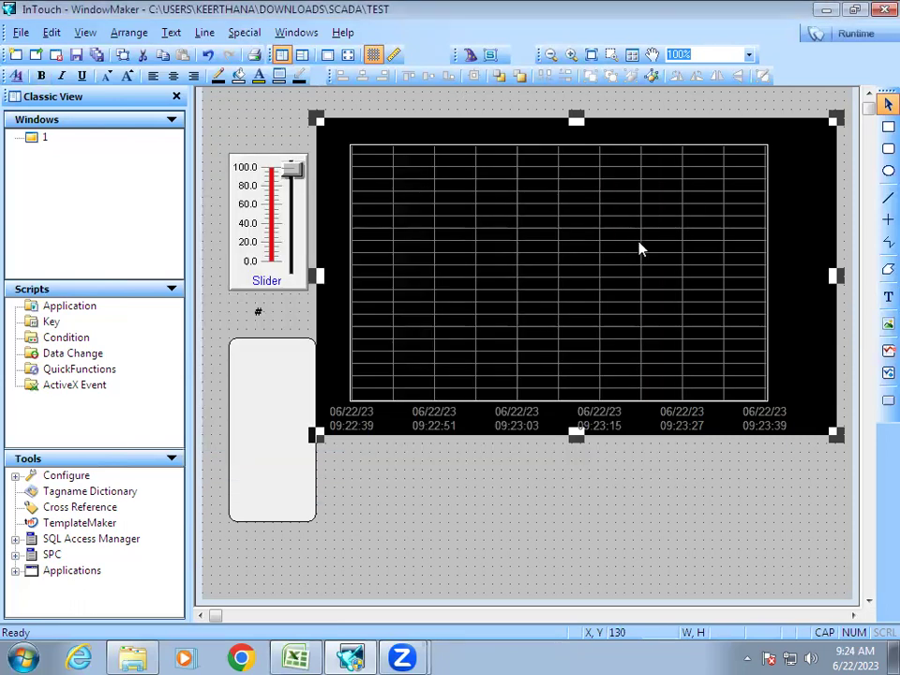
{"action": "double_click", "coordinate": [640, 248]}
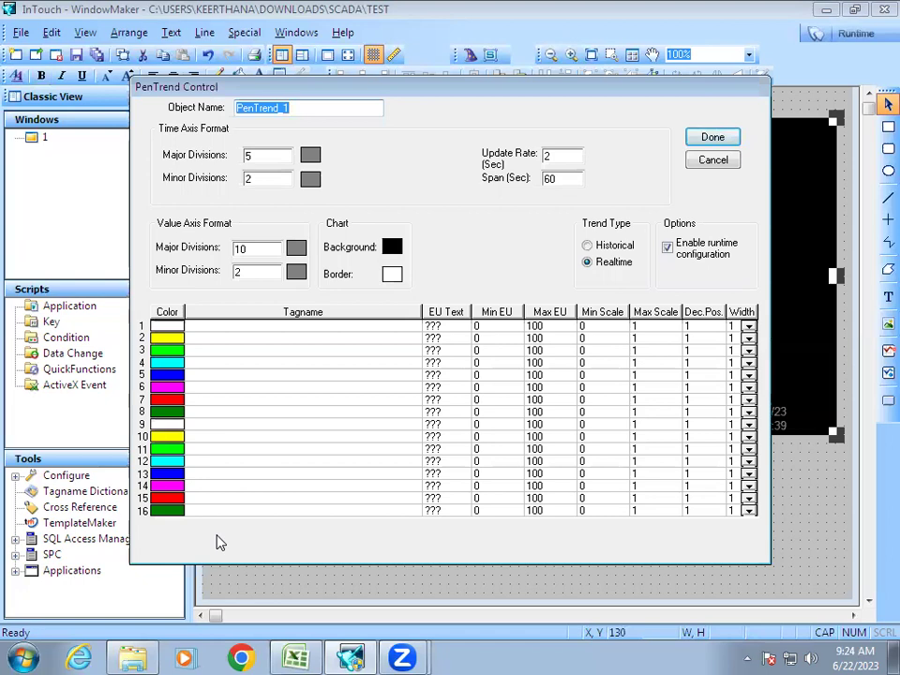
Assign tag A to pen 1 and uncheck Enable runtime configuration for the trend.
{"action": "left_click", "coordinate": [242, 330]}
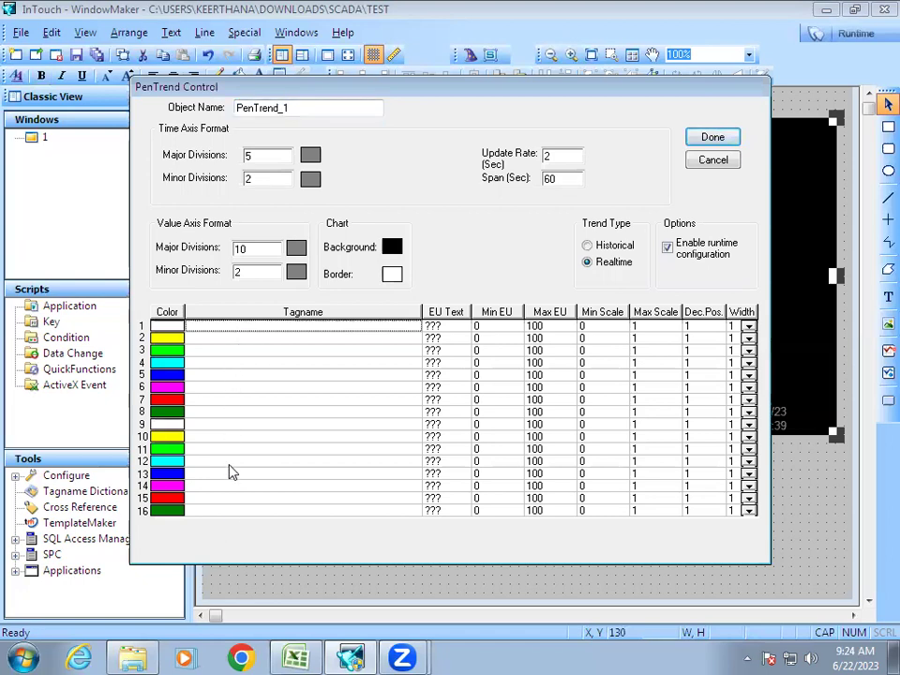
{"action": "double_click", "coordinate": [293, 332]}
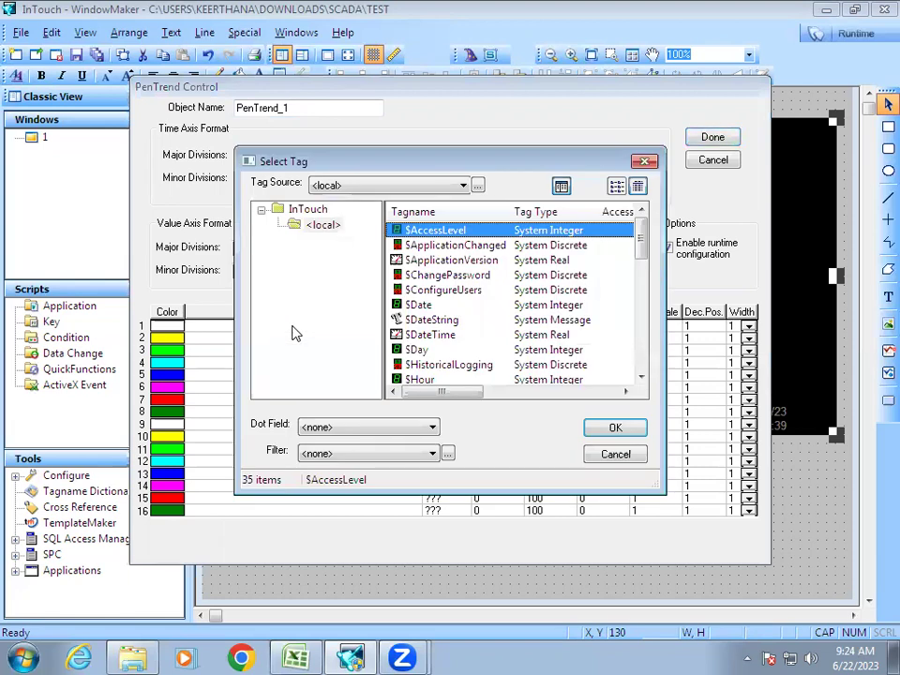
{"action": "scroll", "coordinate": [531, 281], "scroll_direction": "down", "scroll_amount": 2}
{"action": "scroll", "coordinate": [532, 281], "scroll_direction": "down", "scroll_amount": 6}
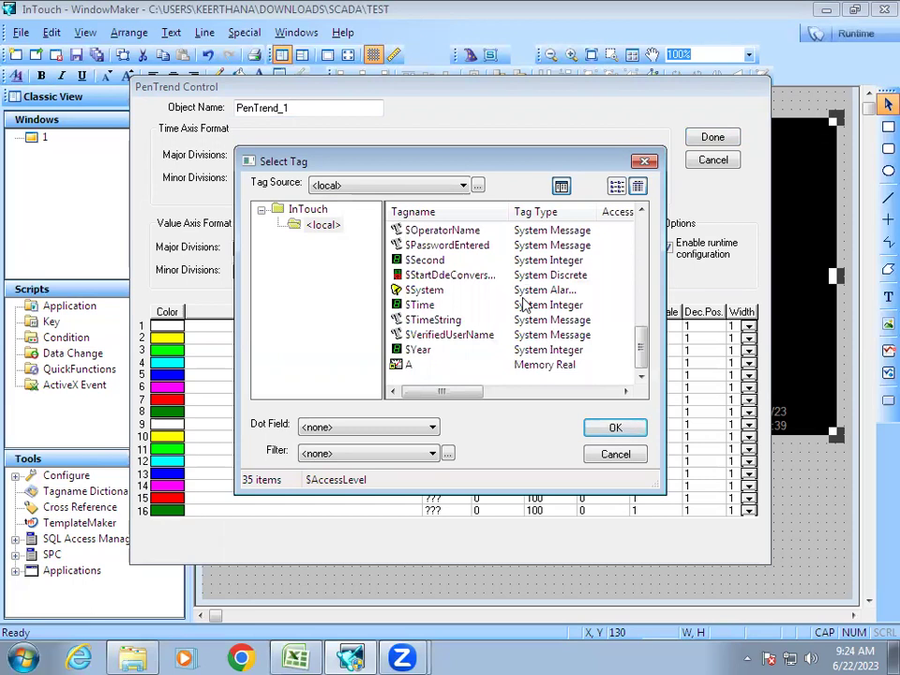
{"action": "left_click", "coordinate": [412, 365]}
{"action": "left_click", "coordinate": [609, 428]}
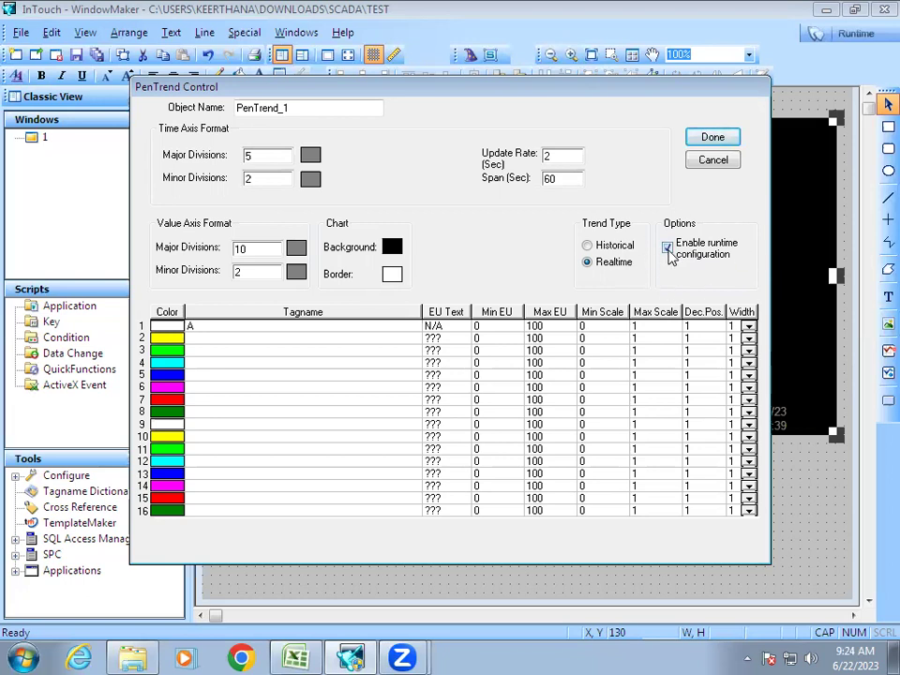
{"action": "left_click", "coordinate": [668, 250]}
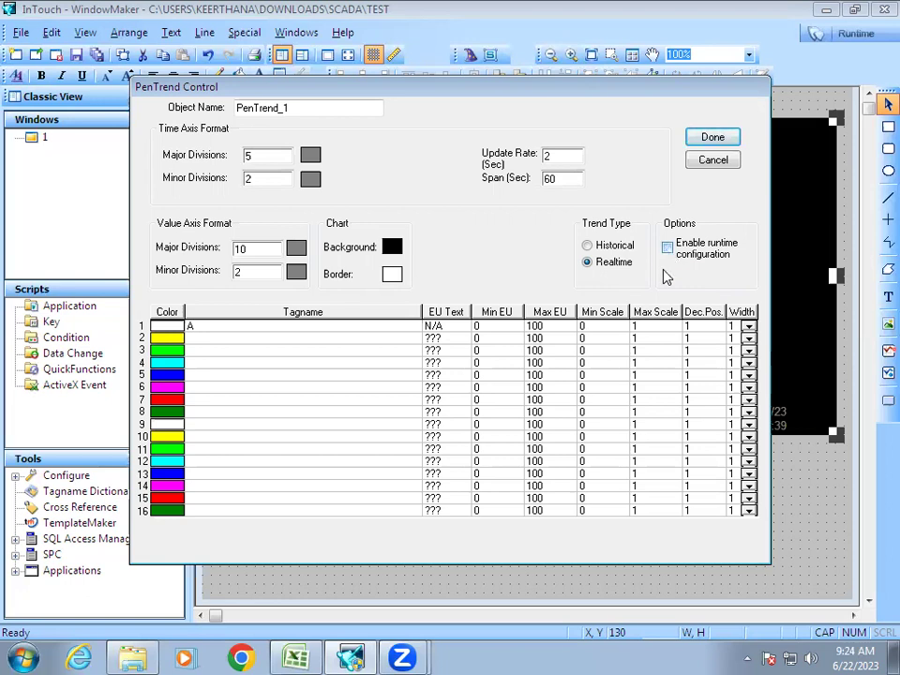
{"action": "left_click", "coordinate": [712, 139]}
Launch the window in WindowViewer, continuing in demo mode past the license prompts.
{"action": "left_click", "coordinate": [864, 39]}
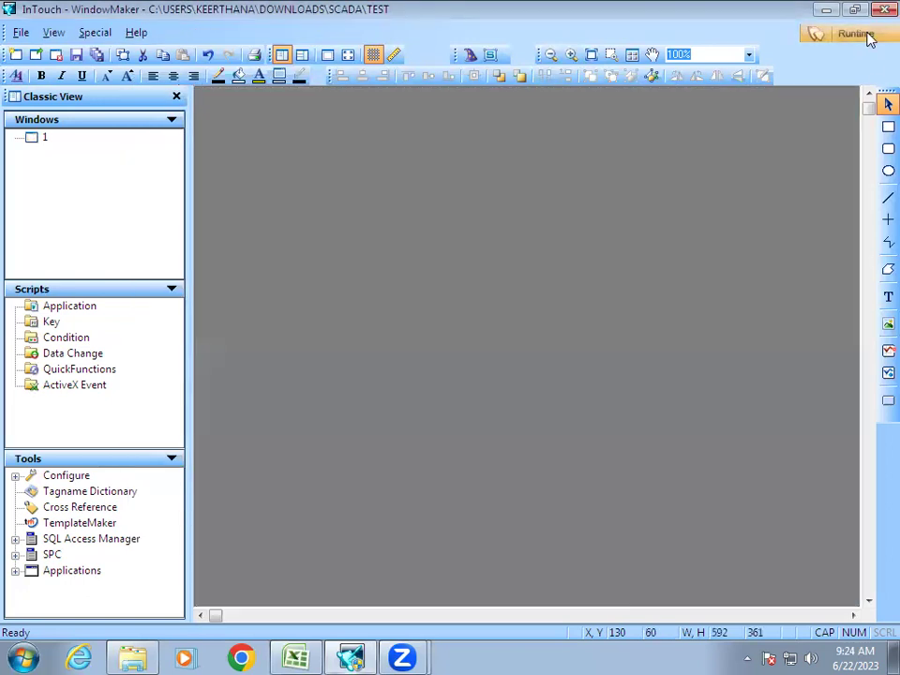
{"action": "left_click", "coordinate": [634, 390]}
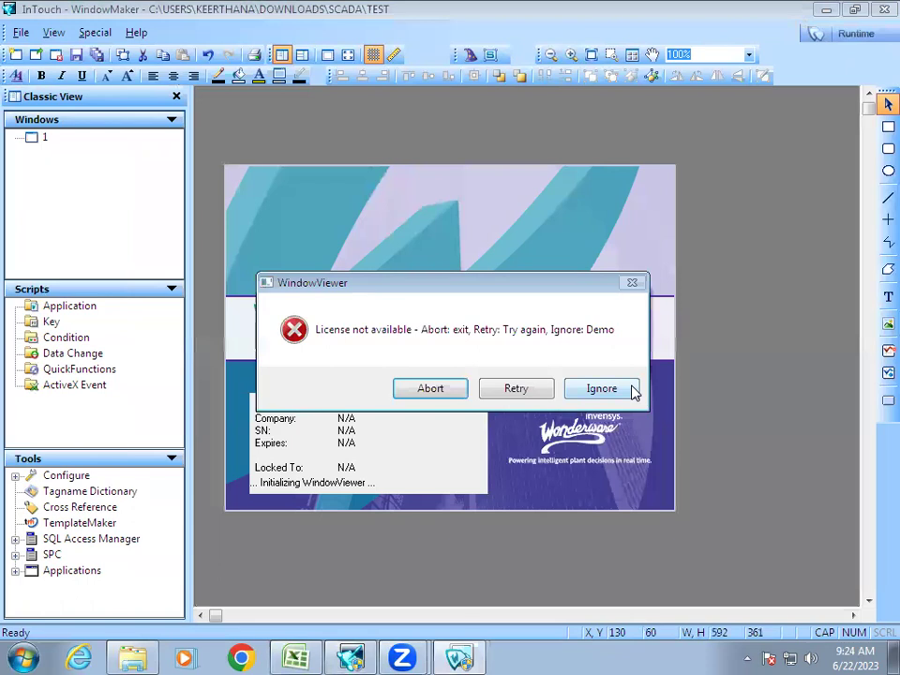
{"action": "left_click", "coordinate": [633, 391]}
{"action": "left_click", "coordinate": [570, 390]}
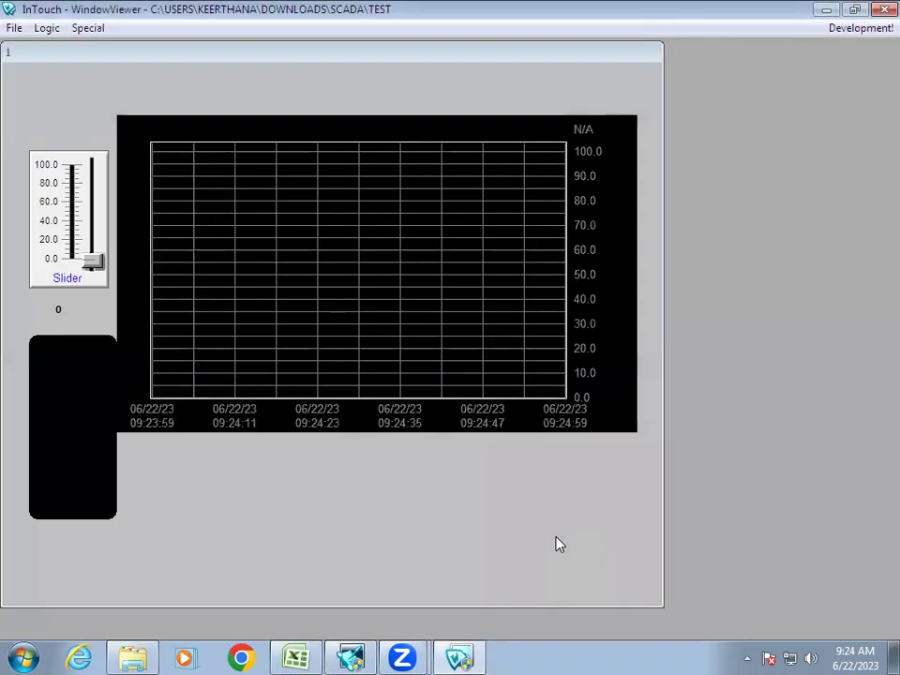
Drag the slider to vary tag A up to 70 on the trend, then return to development.
{"action": "left_click_drag", "start_coordinate": [90, 261], "coordinate": [91, 198]}
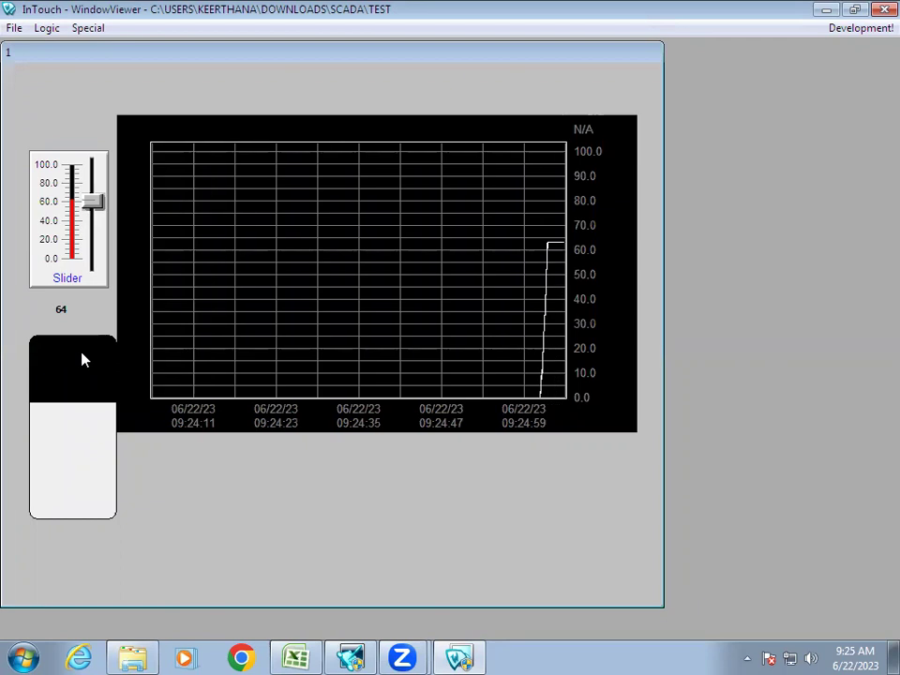
{"action": "mouse_move", "coordinate": [92, 199]}
{"action": "left_mouse_down"}
{"action": "mouse_move", "coordinate": [94, 240]}
{"action": "mouse_move", "coordinate": [98, 199]}
{"action": "left_mouse_up"}
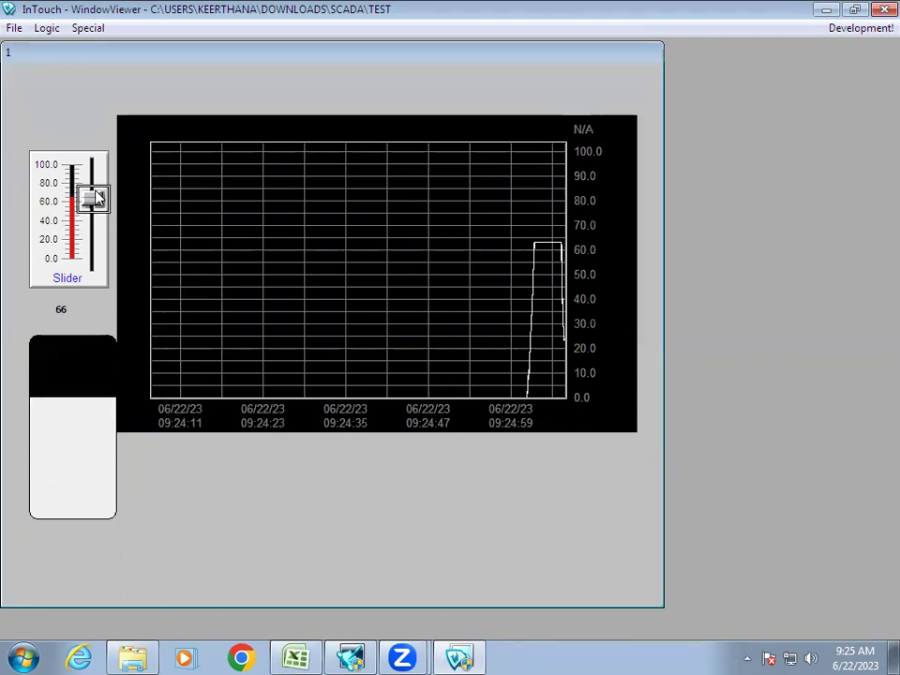
{"action": "mouse_move", "coordinate": [94, 198]}
{"action": "left_mouse_down"}
{"action": "mouse_move", "coordinate": [93, 242]}
{"action": "mouse_move", "coordinate": [94, 194]}
{"action": "left_mouse_up"}
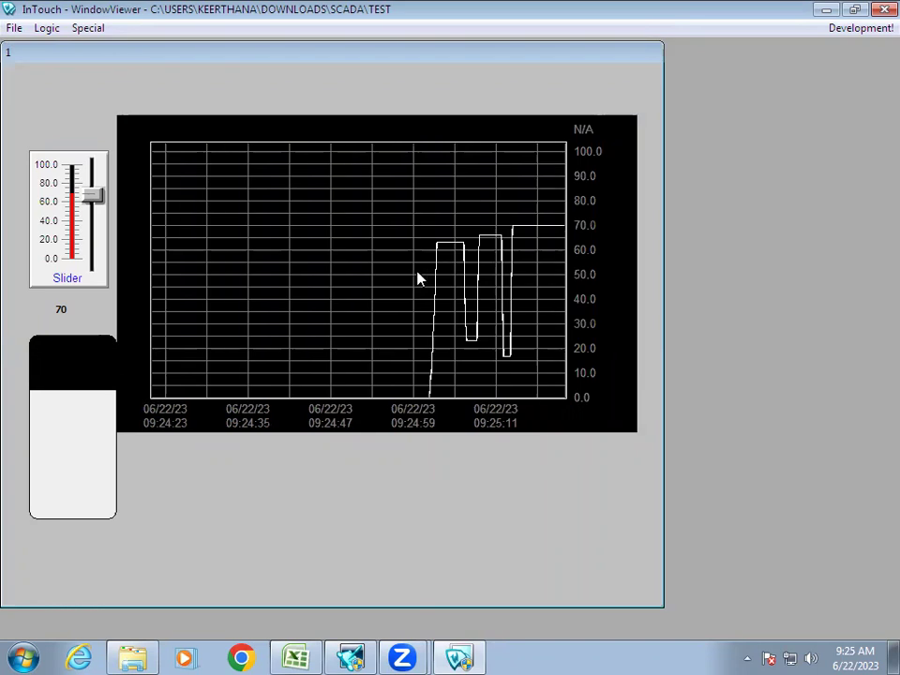
{"action": "left_click", "coordinate": [869, 29]}
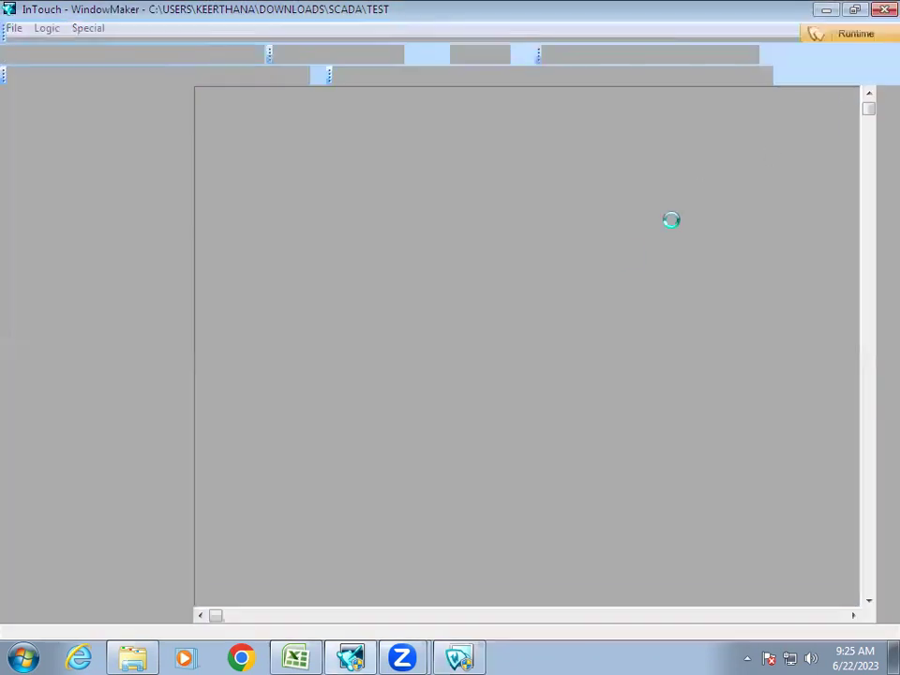
Tick Enable runtime configuration on the trend, rerun the window, and open its PenTrend Control dialog.
{"action": "double_click", "coordinate": [578, 290]}
{"action": "left_click", "coordinate": [666, 246]}
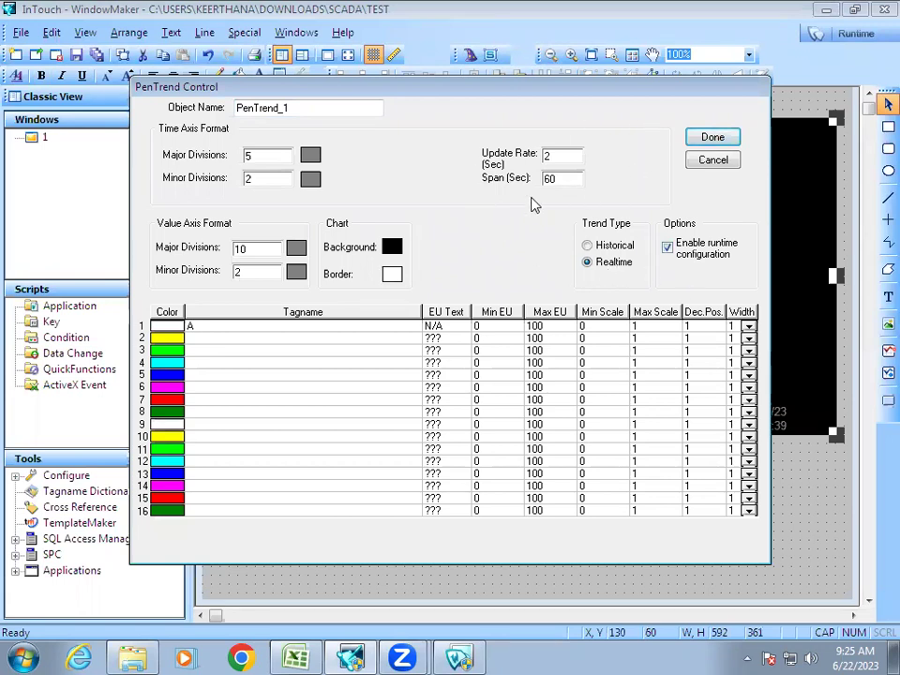
{"action": "left_click", "coordinate": [712, 137]}
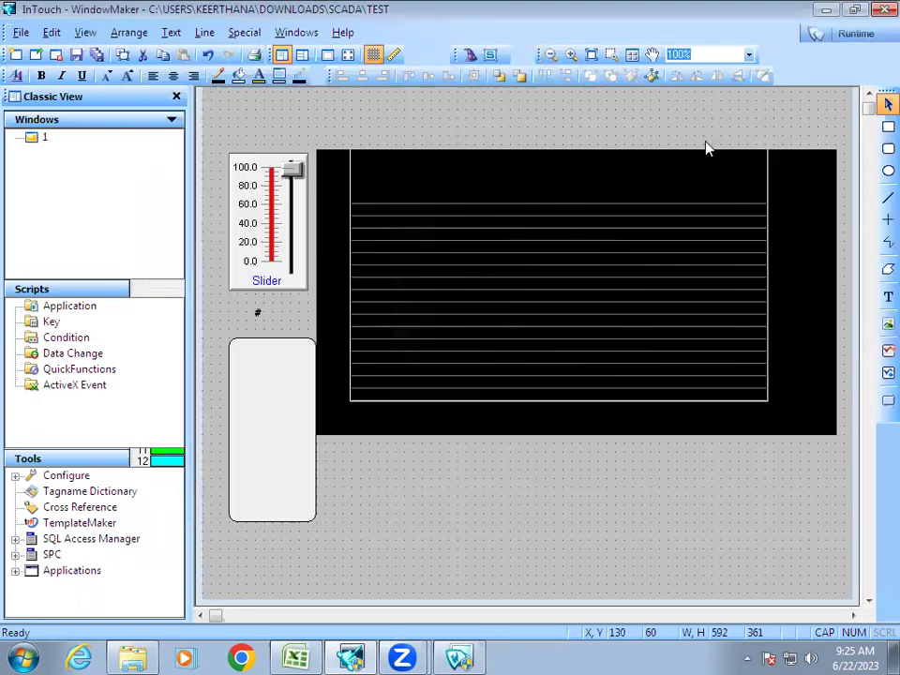
{"action": "left_click", "coordinate": [856, 32]}
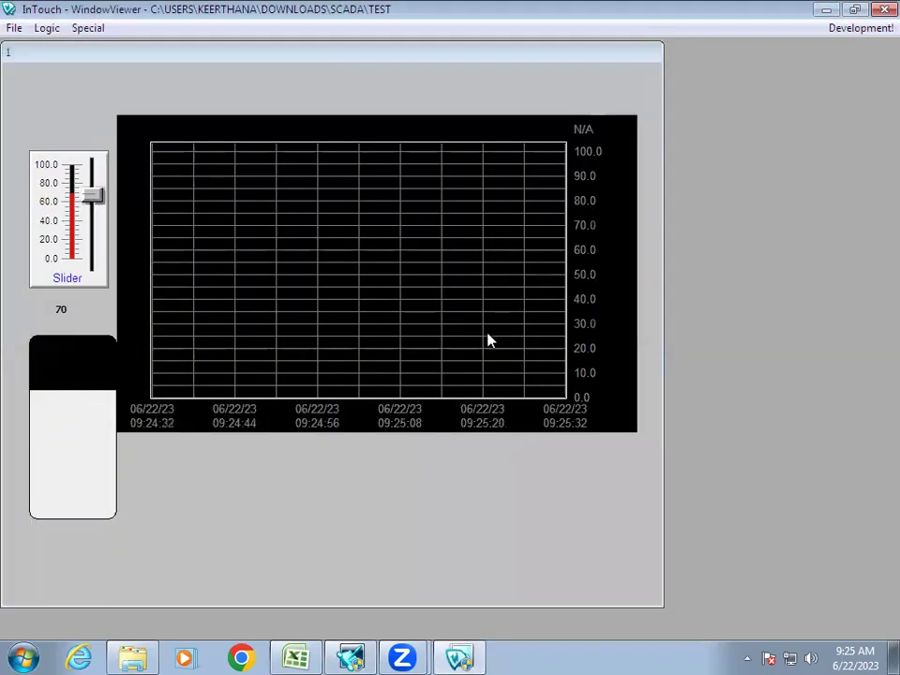
{"action": "double_click", "coordinate": [418, 239]}
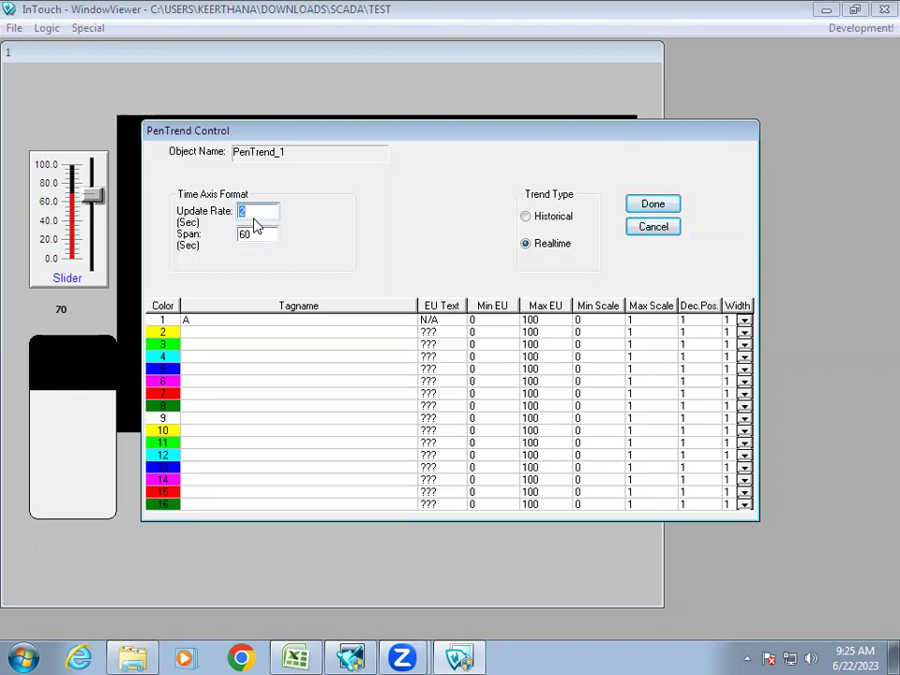
Close PenTrend Control and swing tag A between about 0 and 87, settling at 71.
{"action": "left_click", "coordinate": [662, 208]}
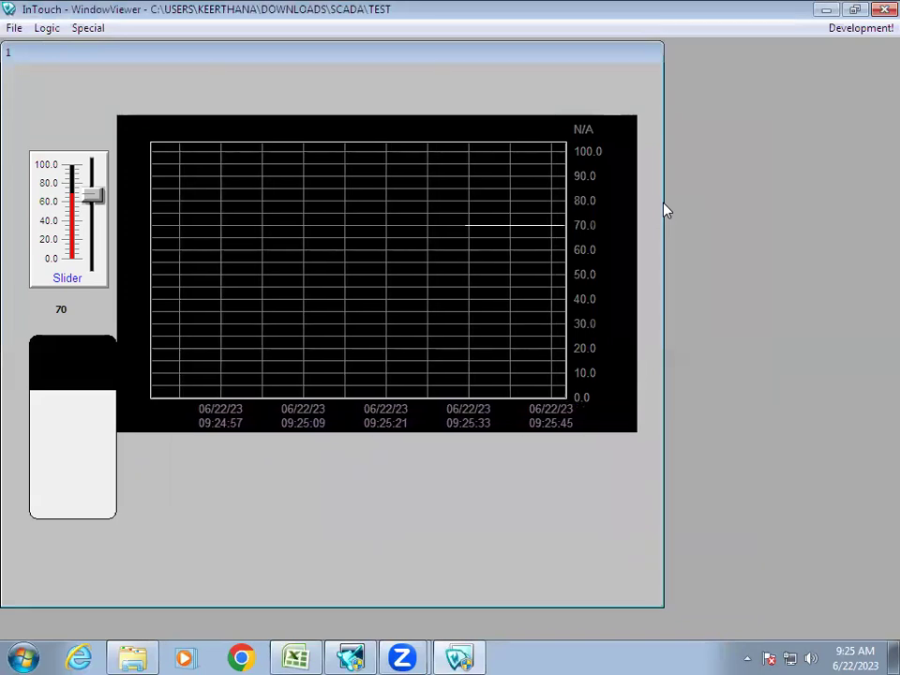
{"action": "mouse_move", "coordinate": [97, 206]}
{"action": "left_mouse_down"}
{"action": "mouse_move", "coordinate": [89, 221]}
{"action": "mouse_move", "coordinate": [89, 178]}
{"action": "mouse_move", "coordinate": [82, 253]}
{"action": "mouse_move", "coordinate": [85, 180]}
{"action": "mouse_move", "coordinate": [79, 238]}
{"action": "mouse_move", "coordinate": [87, 192]}
{"action": "left_mouse_up"}
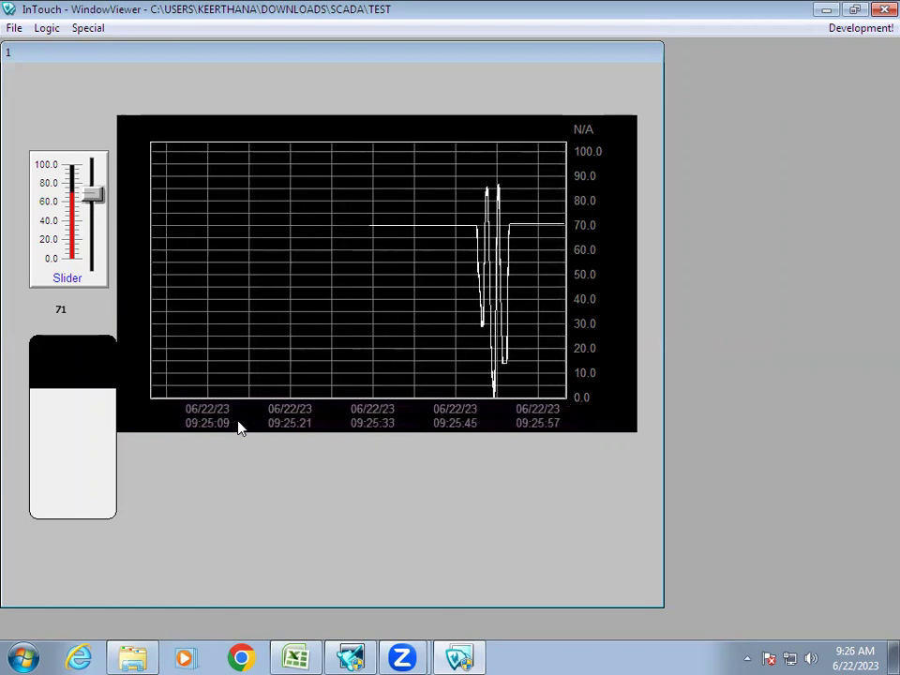
Change the live trend's Span (Sec) from 60 to 120.
{"action": "left_click", "coordinate": [261, 262]}
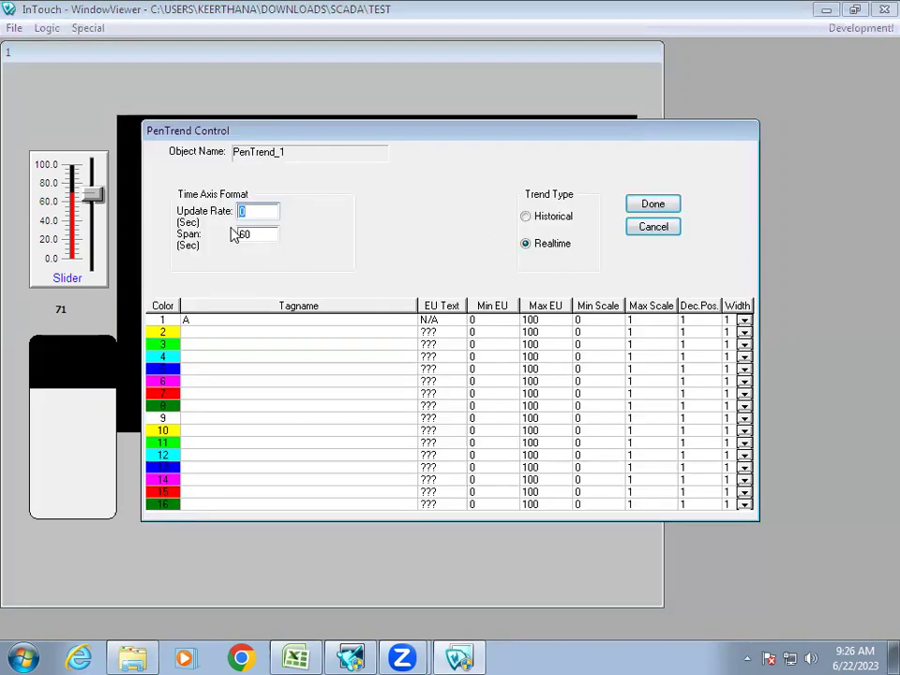
{"action": "left_click_drag", "start_coordinate": [259, 233], "coordinate": [228, 240]}
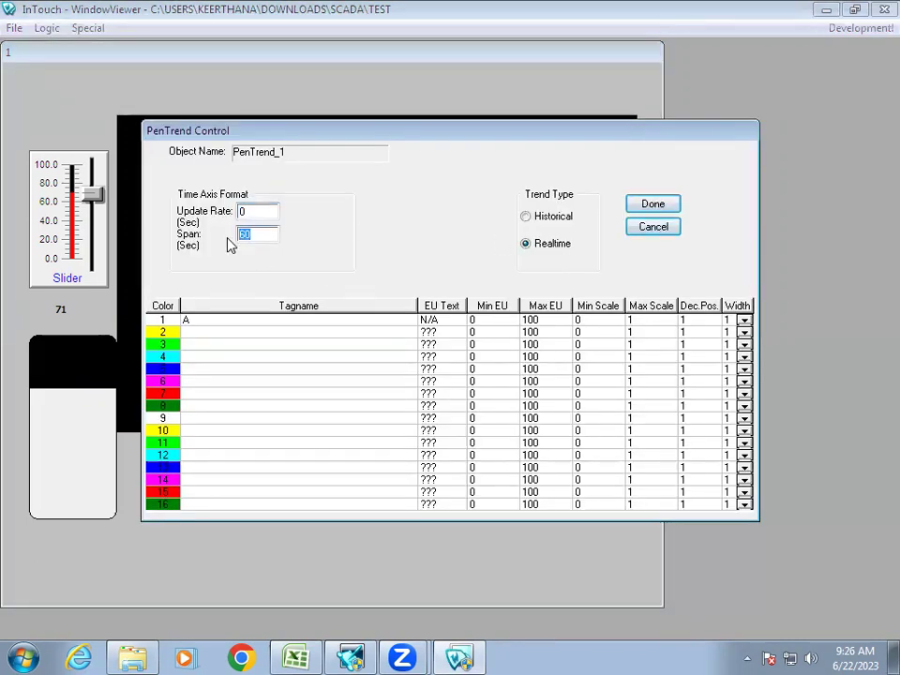
{"action": "type", "text": "120"}
{"action": "left_click", "coordinate": [653, 205]}
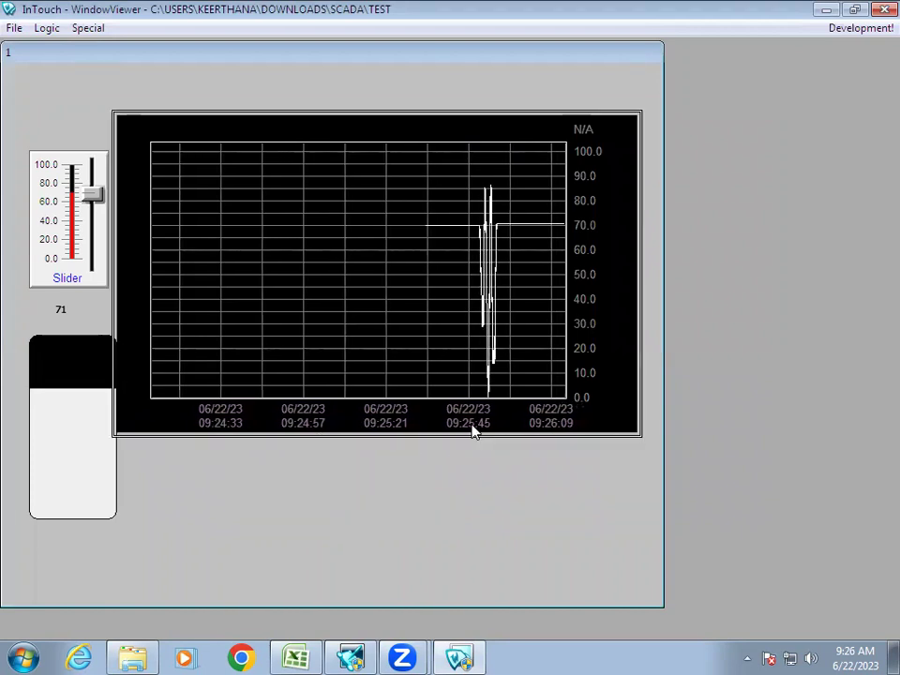
Drag tag A up to 77, down near 30, and back to 72.
{"action": "mouse_move", "coordinate": [95, 201]}
{"action": "left_mouse_down"}
{"action": "mouse_move", "coordinate": [95, 258]}
{"action": "mouse_move", "coordinate": [95, 190]}
{"action": "left_mouse_up"}
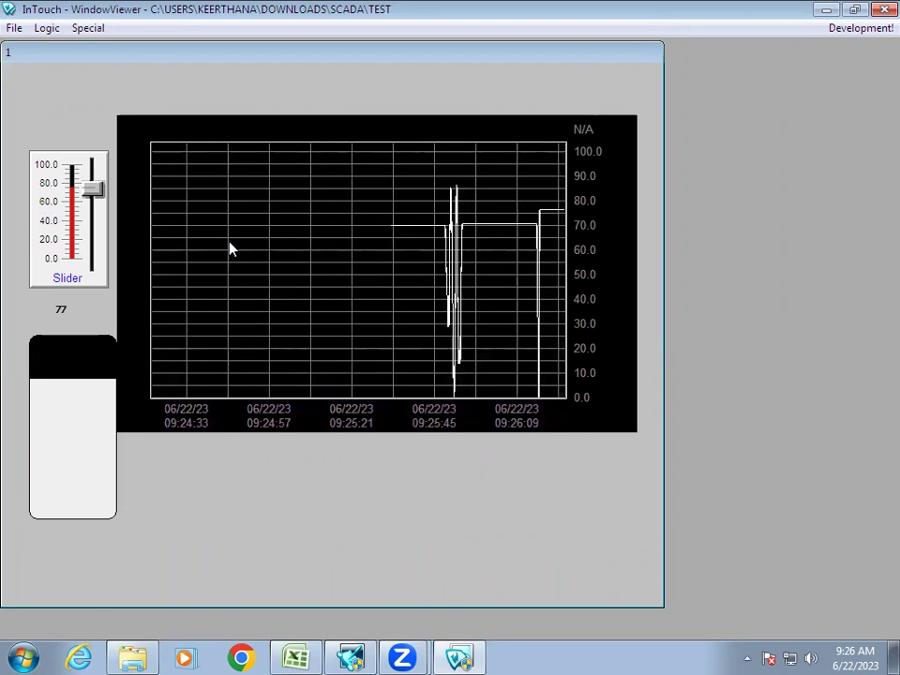
{"action": "left_click", "coordinate": [425, 287]}
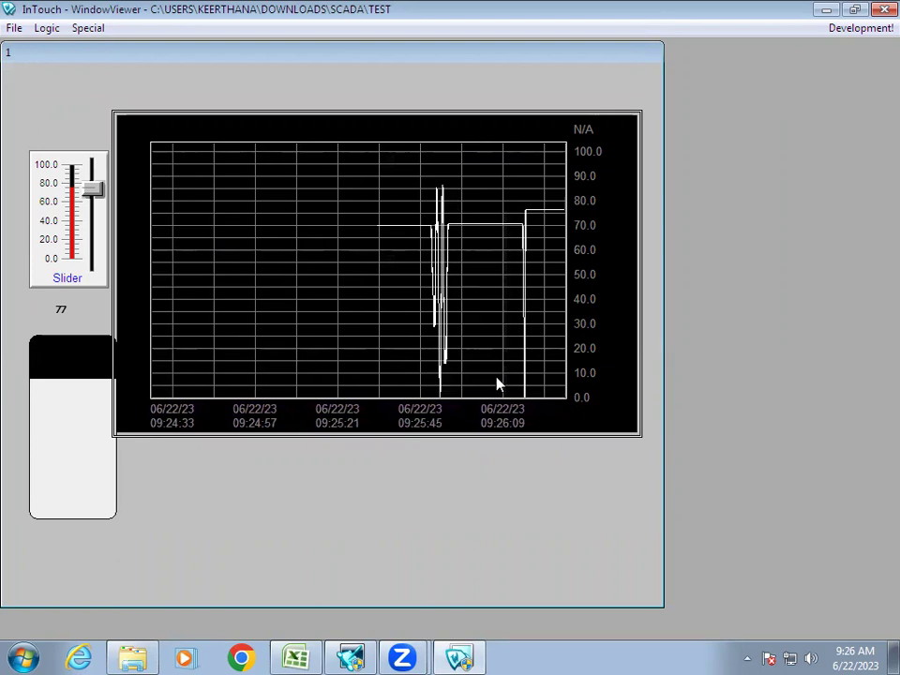
{"action": "mouse_move", "coordinate": [93, 188]}
{"action": "left_mouse_down"}
{"action": "mouse_move", "coordinate": [93, 236]}
{"action": "mouse_move", "coordinate": [94, 190]}
{"action": "left_mouse_up"}
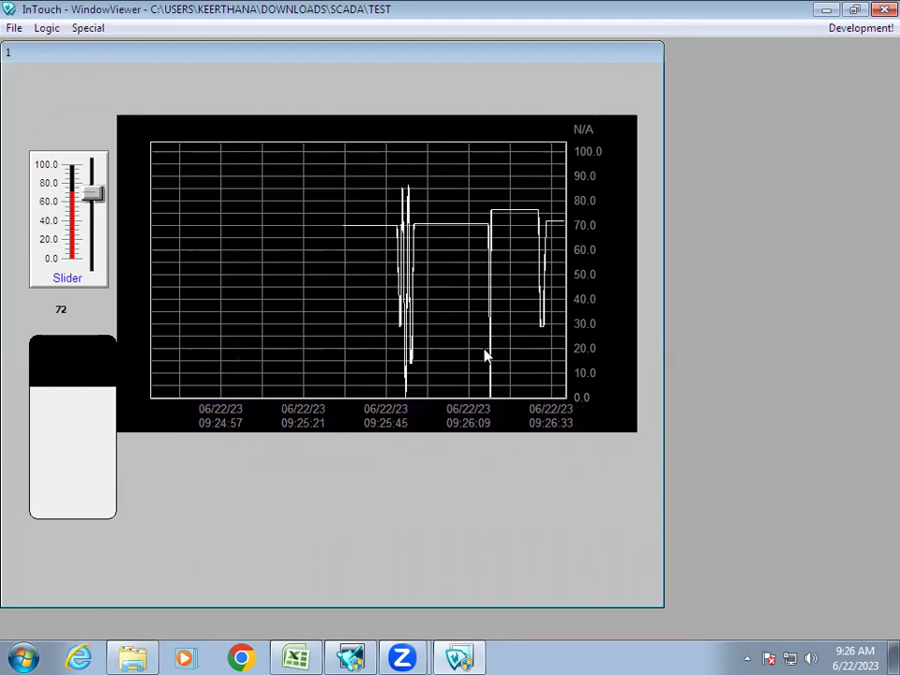
Replace the realtime trend with a Hist Trend w/Scooters and Scale placed near the top.
{"action": "left_click", "coordinate": [861, 28]}
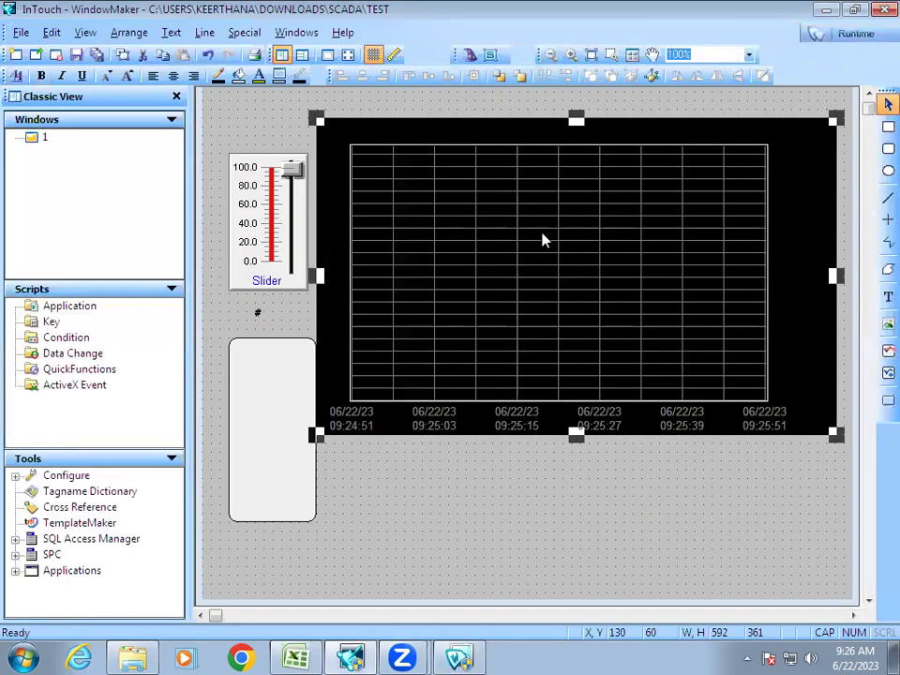
{"action": "key", "text": "Delete"}
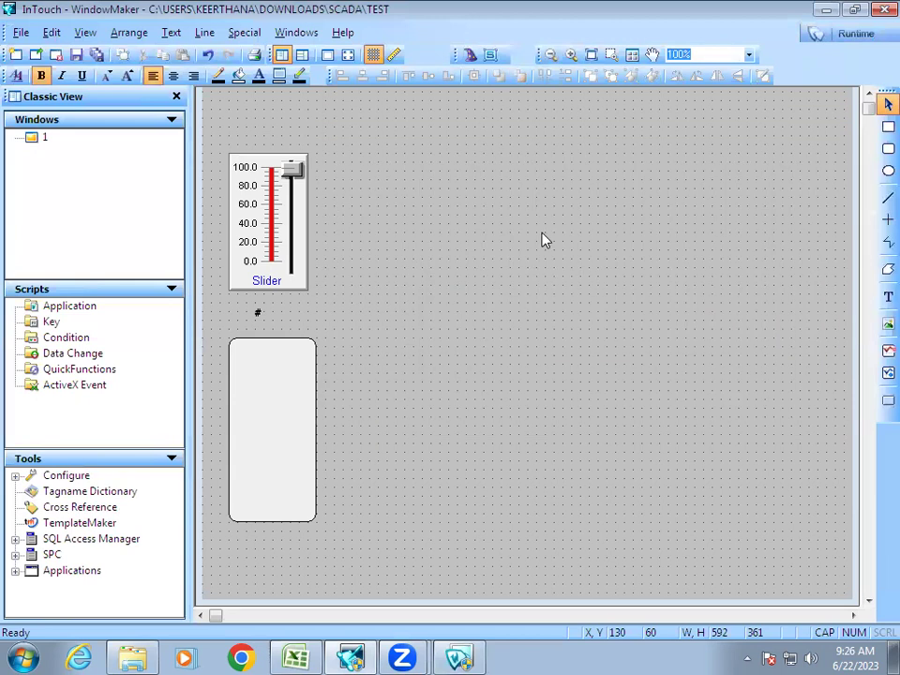
{"action": "left_click", "coordinate": [468, 57]}
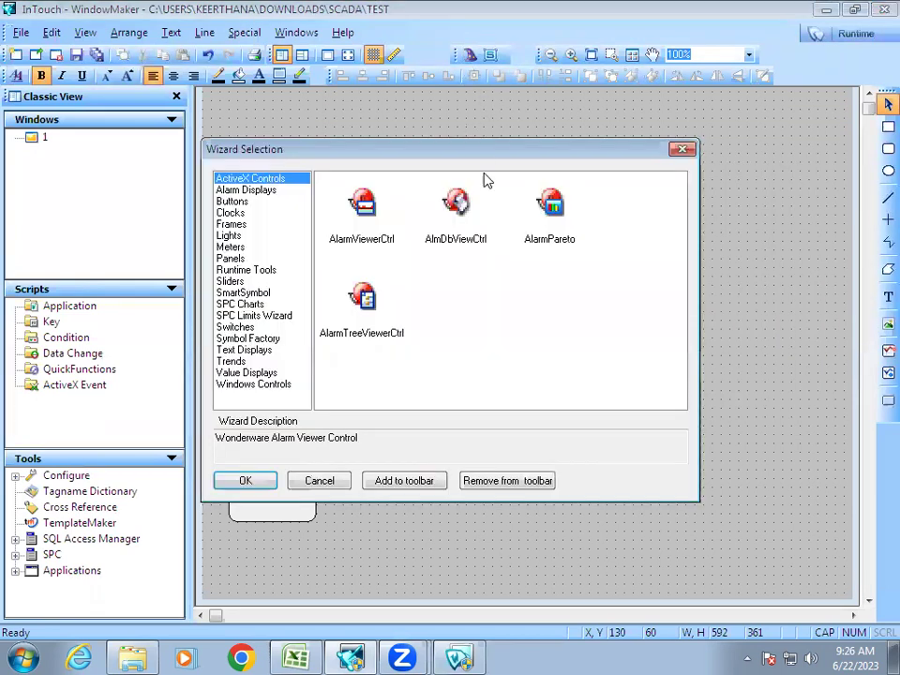
{"action": "left_click", "coordinate": [239, 361]}
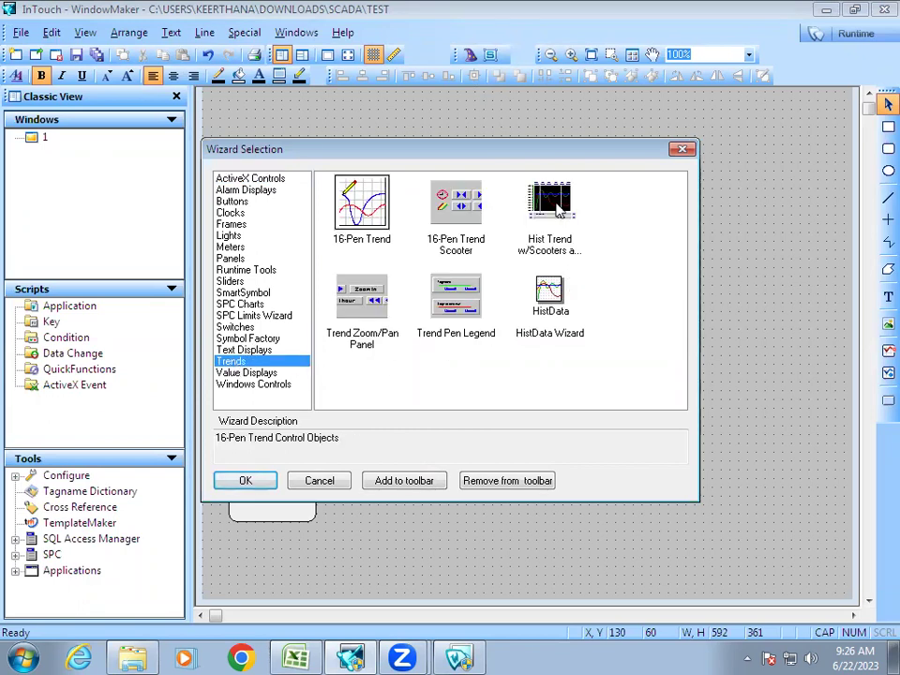
{"action": "left_click", "coordinate": [553, 206]}
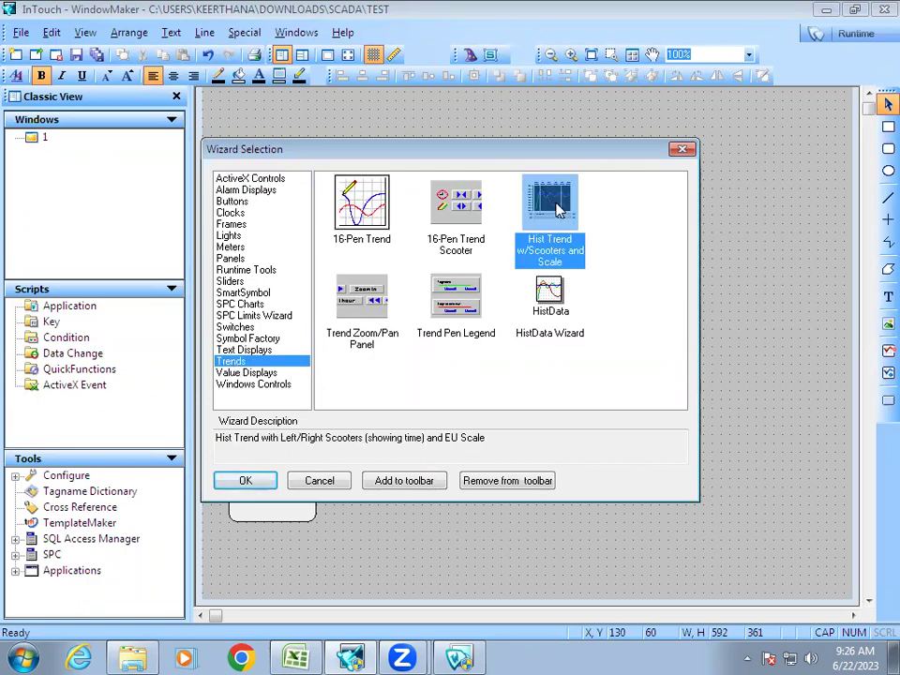
{"action": "double_click", "coordinate": [558, 208]}
{"action": "left_click", "coordinate": [368, 126]}
{"action": "left_click_drag", "start_coordinate": [679, 288], "coordinate": [628, 267]}
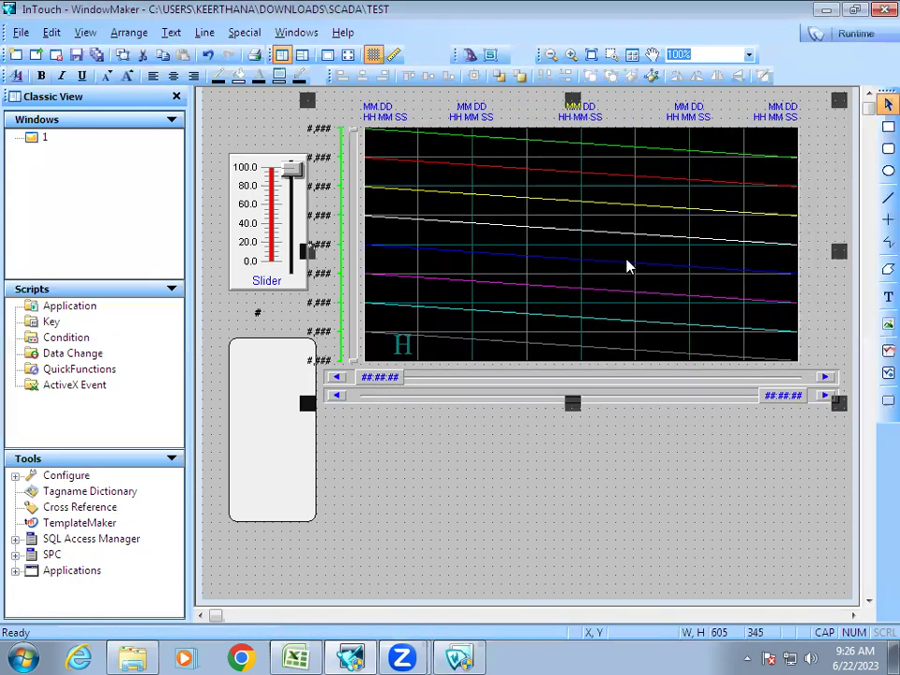
Shift the slider, tank and # readout left and up beside the historical trend.
{"action": "left_click_drag", "start_coordinate": [293, 252], "coordinate": [275, 197]}
{"action": "left_click_drag", "start_coordinate": [269, 425], "coordinate": [241, 418]}
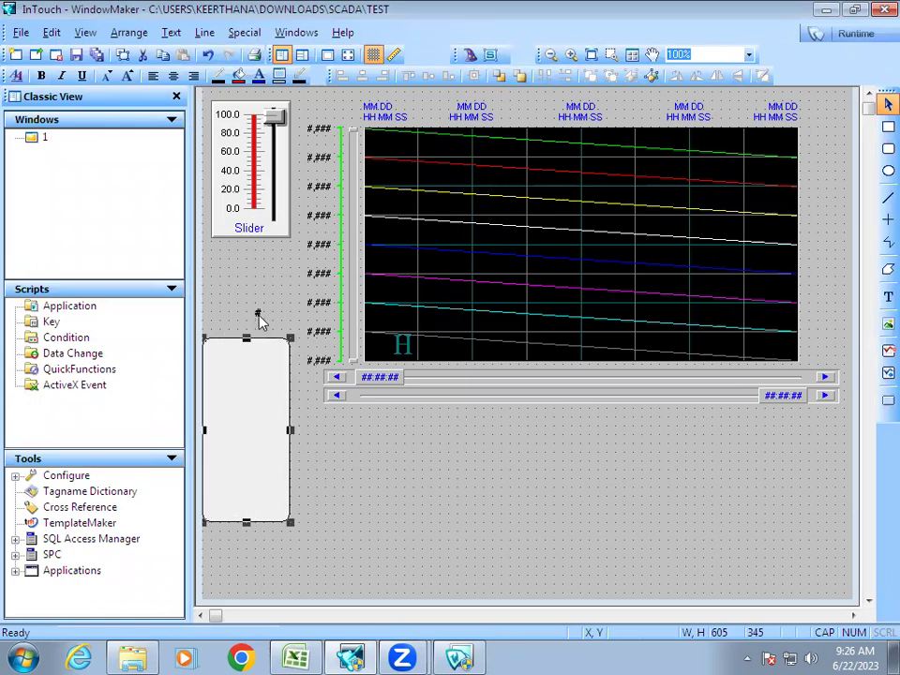
{"action": "left_click", "coordinate": [259, 315]}
{"action": "left_click_drag", "start_coordinate": [258, 313], "coordinate": [259, 292]}
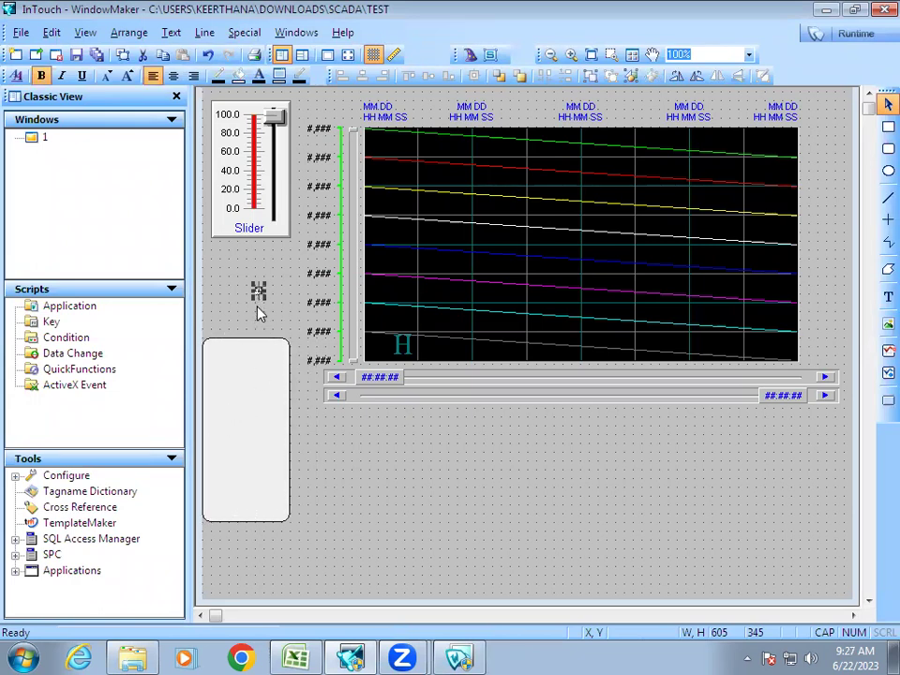
{"action": "left_click", "coordinate": [572, 497]}
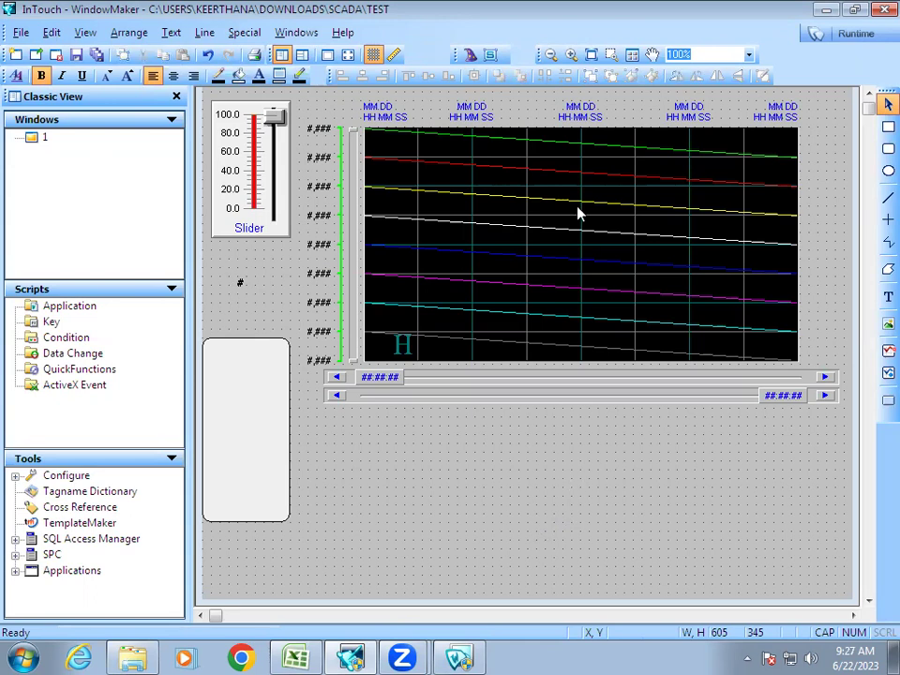
{"action": "left_click", "coordinate": [469, 55]}
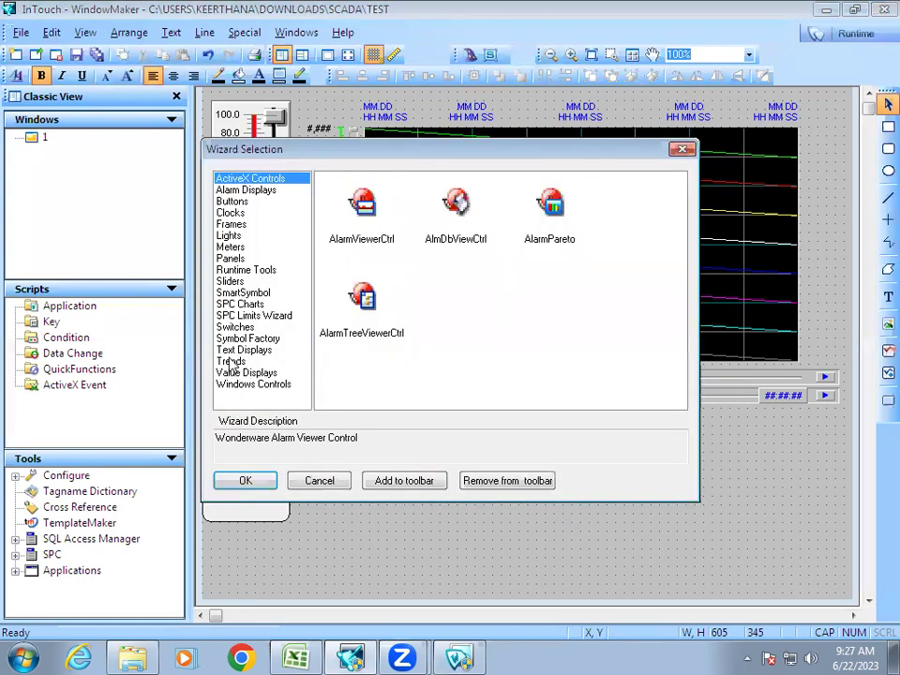
Place a Trend Zoom/Pan Panel below the historical trend.
{"action": "left_click", "coordinate": [229, 361]}
{"action": "left_click", "coordinate": [365, 317]}
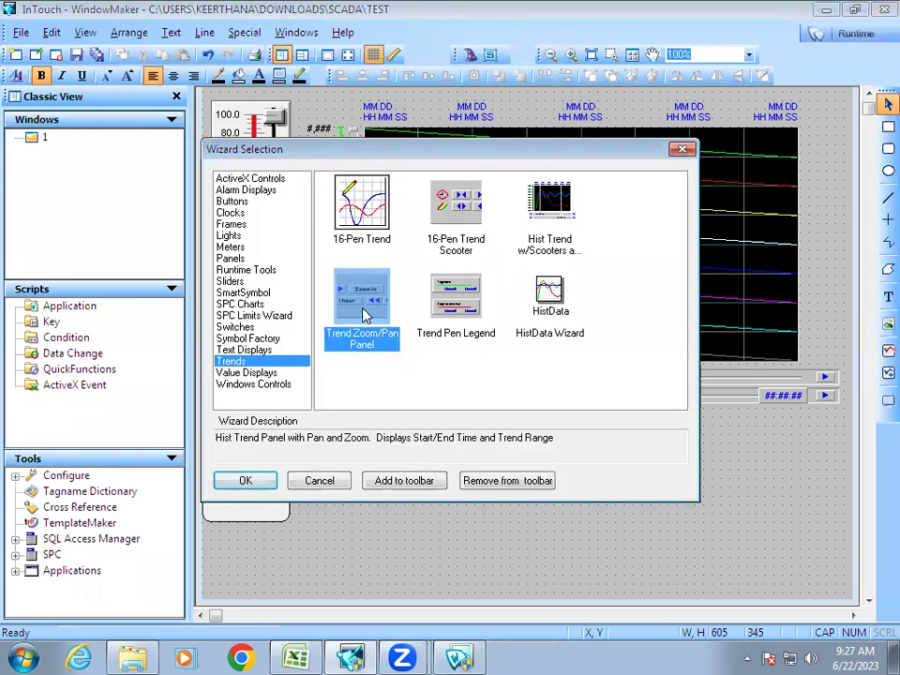
{"action": "double_click", "coordinate": [364, 316]}
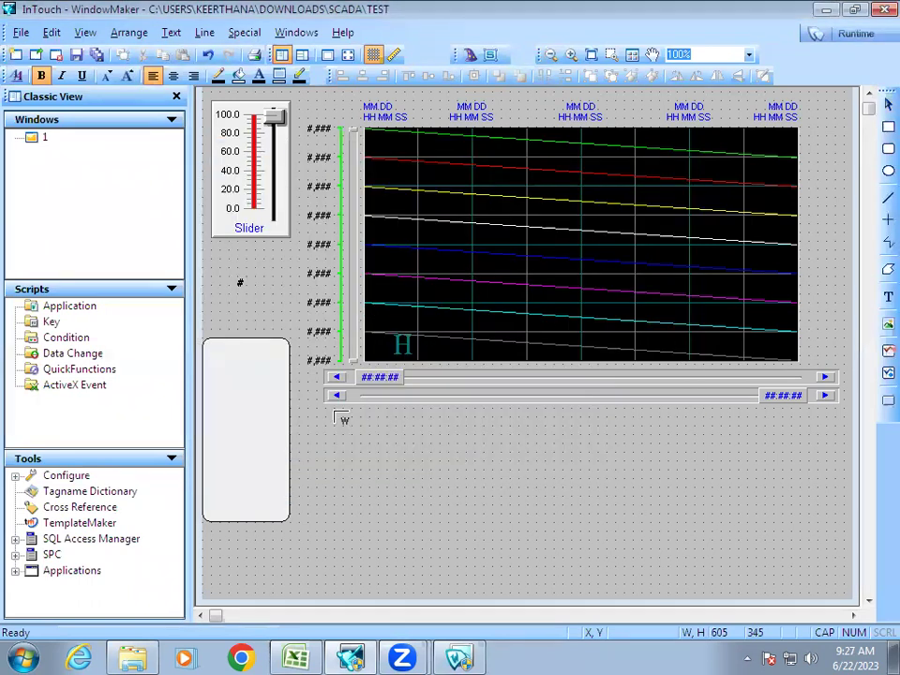
{"action": "left_click", "coordinate": [301, 412]}
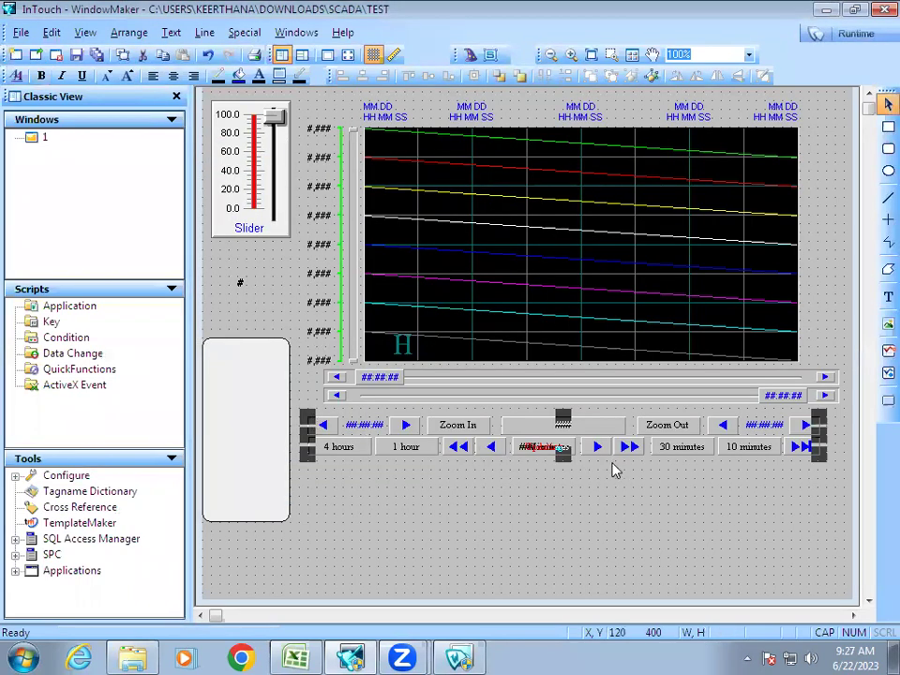
Add a Trend Pen Legend below the trend chart and its controls.
{"action": "left_click", "coordinate": [470, 58]}
{"action": "left_click", "coordinate": [269, 360]}
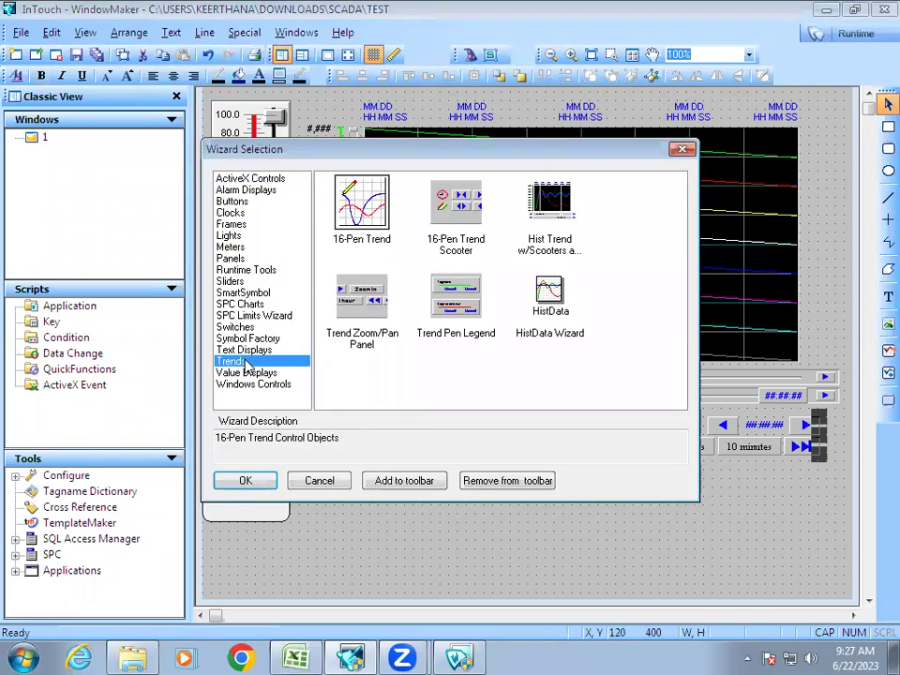
{"action": "left_click", "coordinate": [468, 313]}
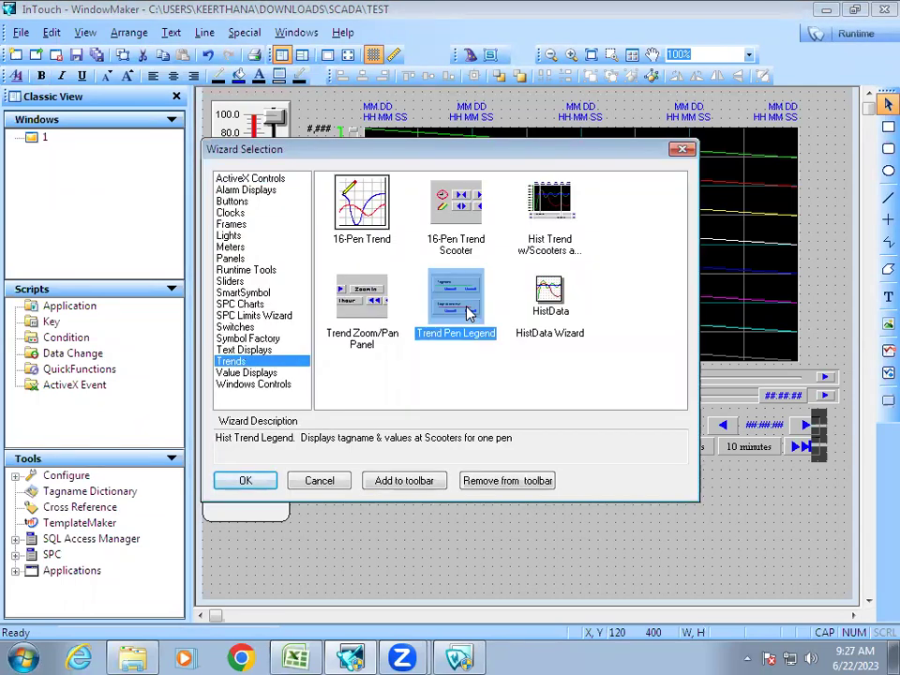
{"action": "double_click", "coordinate": [468, 313]}
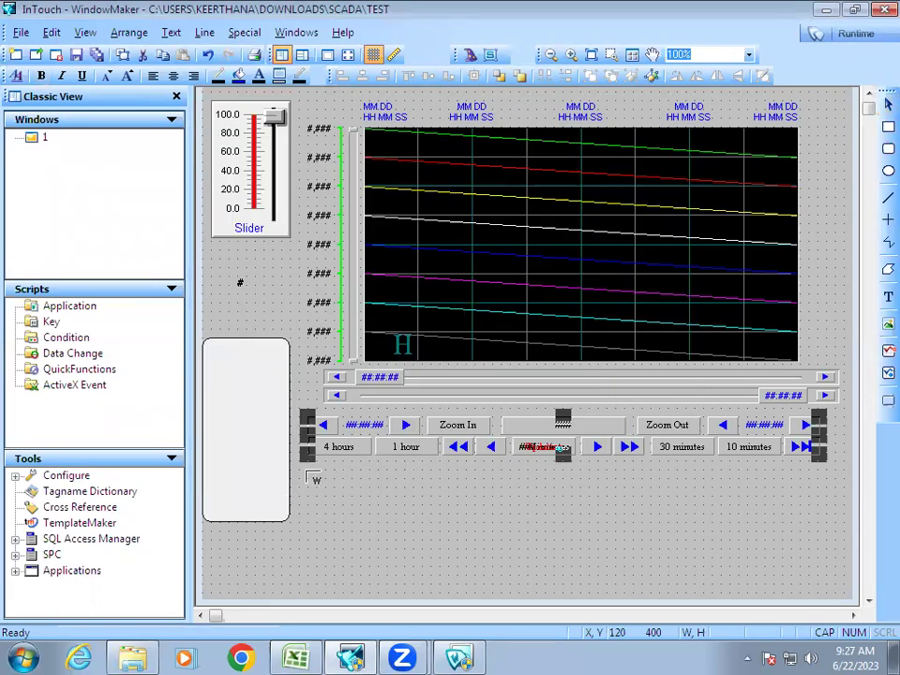
{"action": "left_click", "coordinate": [309, 471]}
{"action": "left_click", "coordinate": [562, 533]}
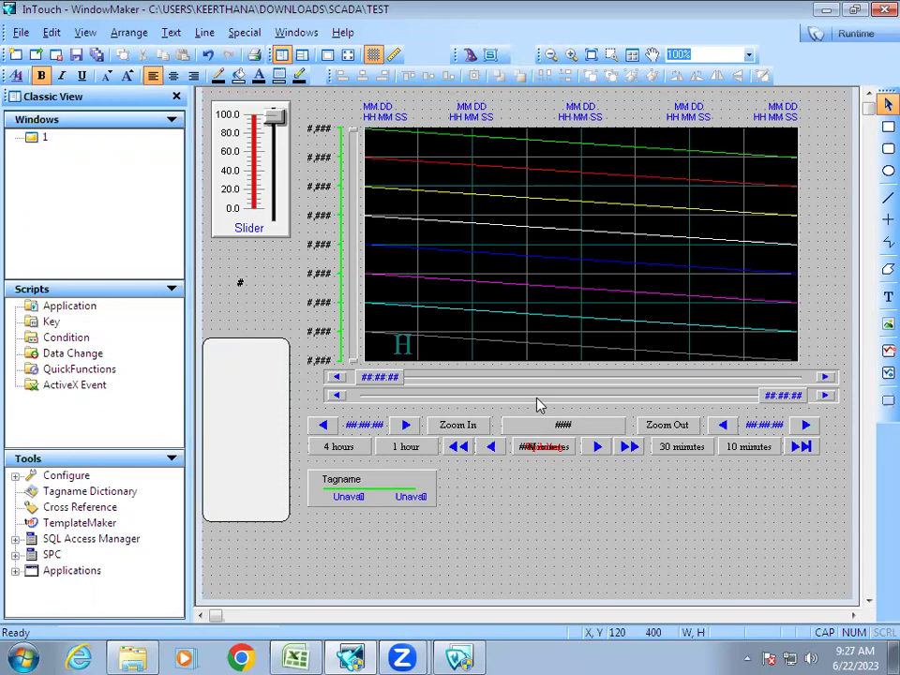
{"action": "mouse_move", "coordinate": [474, 656]}
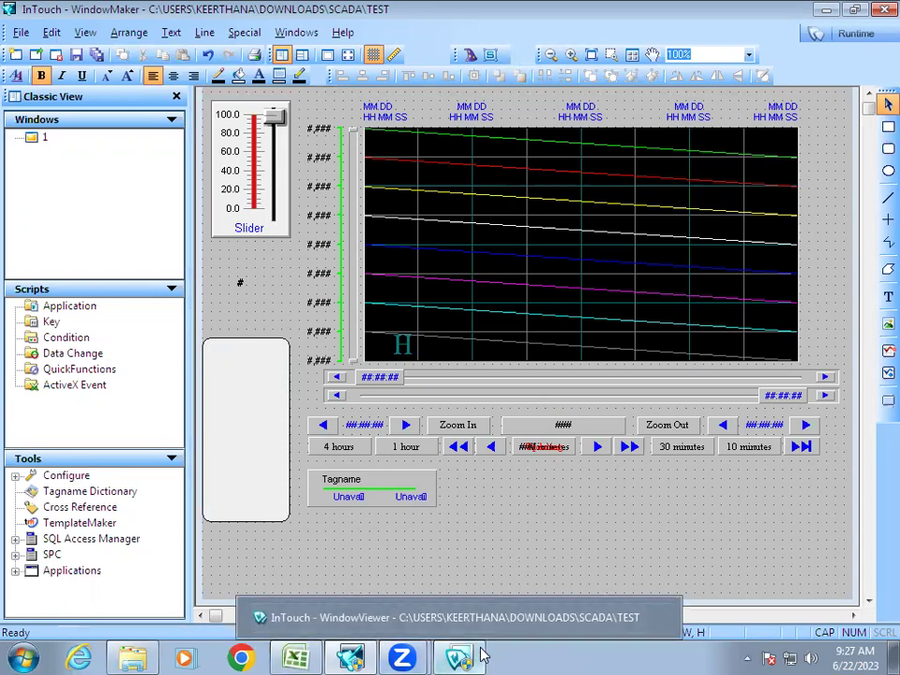
{"action": "left_click", "coordinate": [504, 241]}
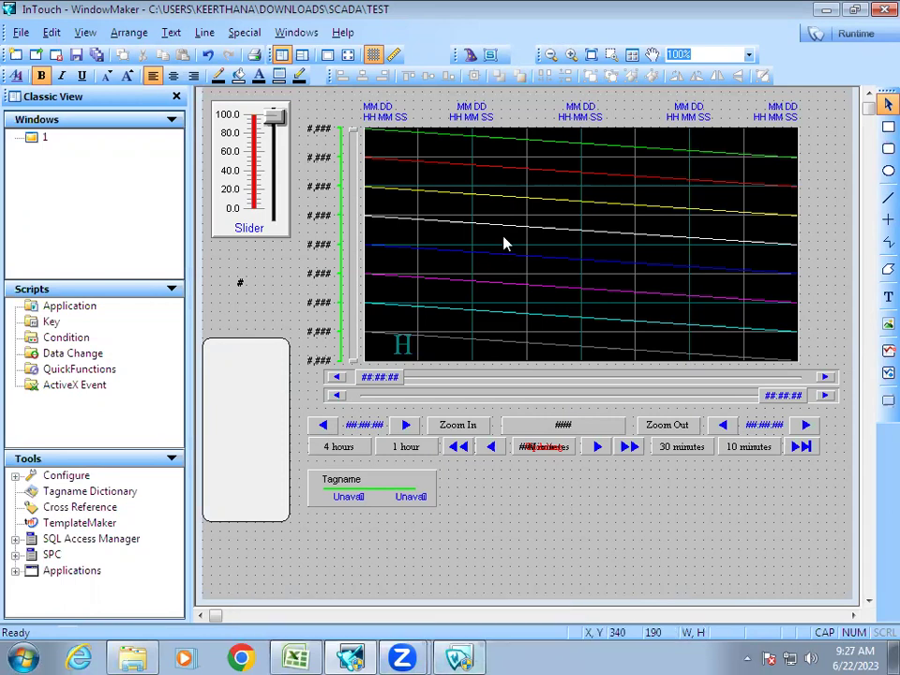
Confirm the trend's pens are locked while running, cancel, and shut down WindowViewer from the taskbar.
{"action": "double_click", "coordinate": [525, 249]}
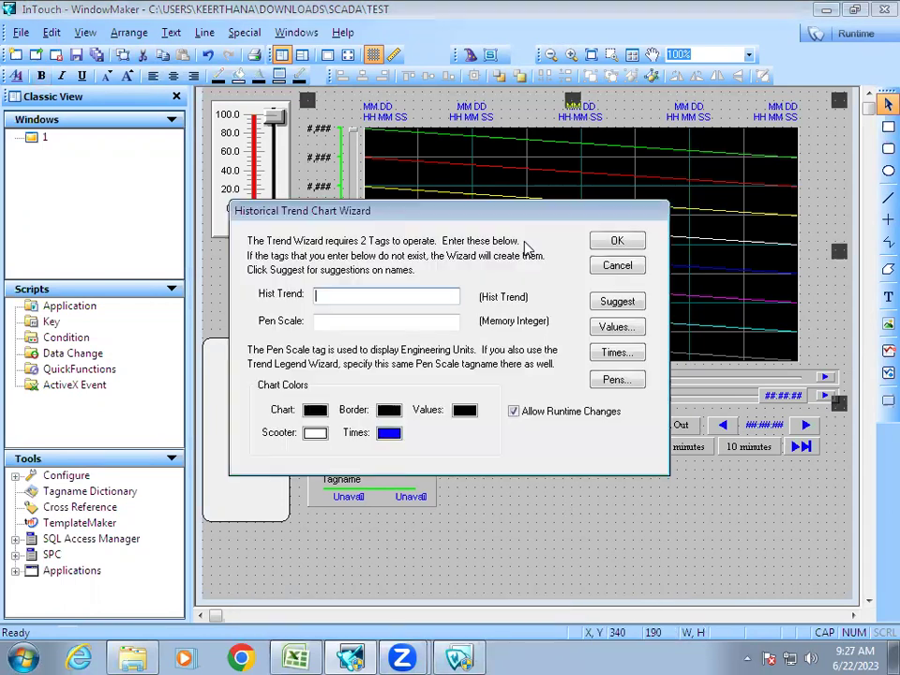
{"action": "left_click", "coordinate": [617, 380]}
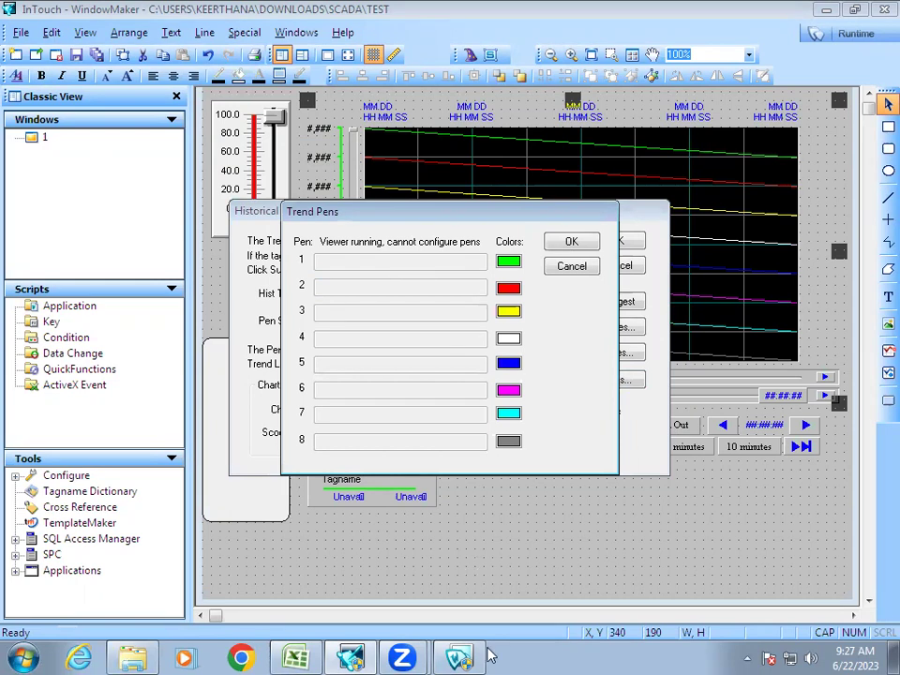
{"action": "mouse_move", "coordinate": [474, 657]}
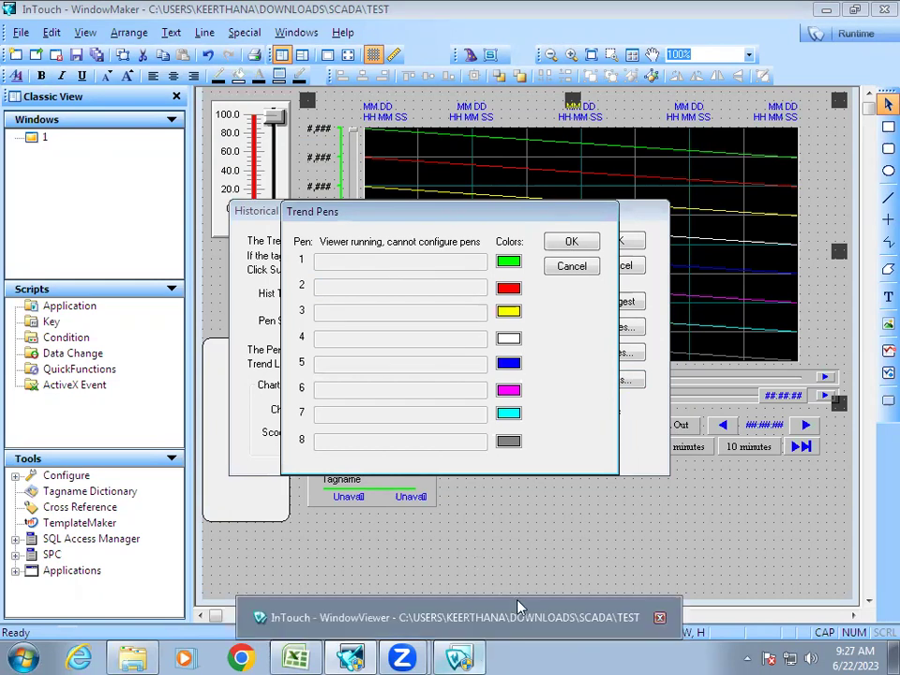
{"action": "left_click", "coordinate": [571, 266]}
{"action": "left_click", "coordinate": [618, 265]}
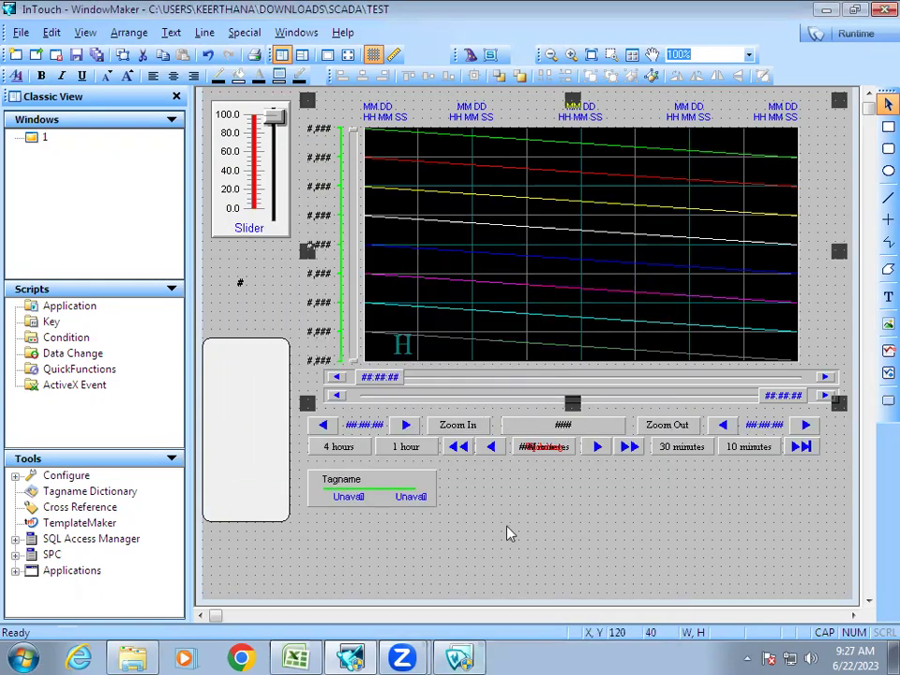
{"action": "right_click", "coordinate": [481, 655]}
{"action": "left_click", "coordinate": [492, 626]}
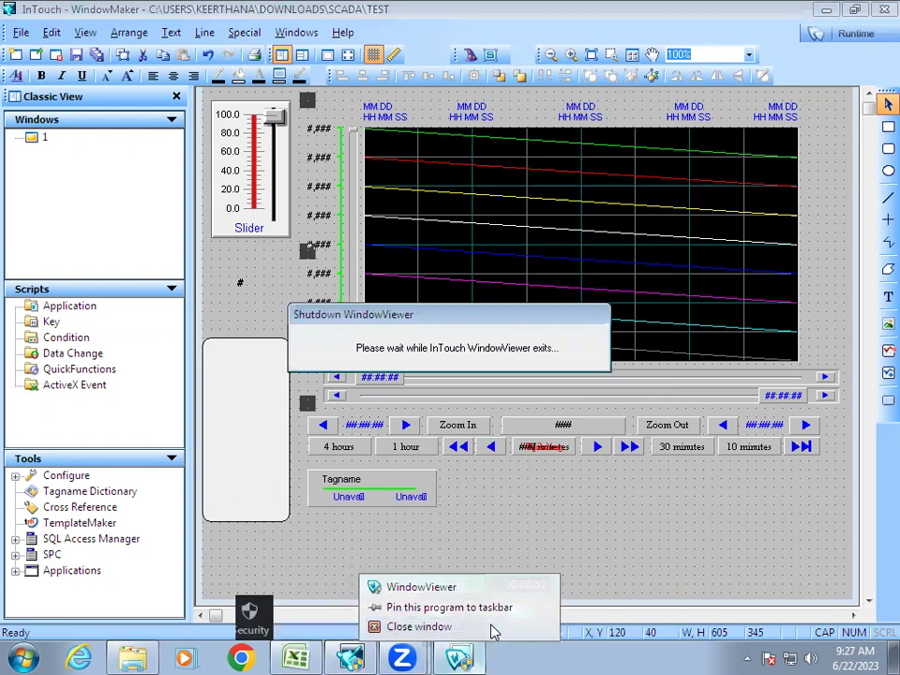
Reopen the trend's pen assignments, find the pen 1 tag browser empty, and cancel all dialogs.
{"action": "double_click", "coordinate": [551, 262]}
{"action": "left_click", "coordinate": [619, 379]}
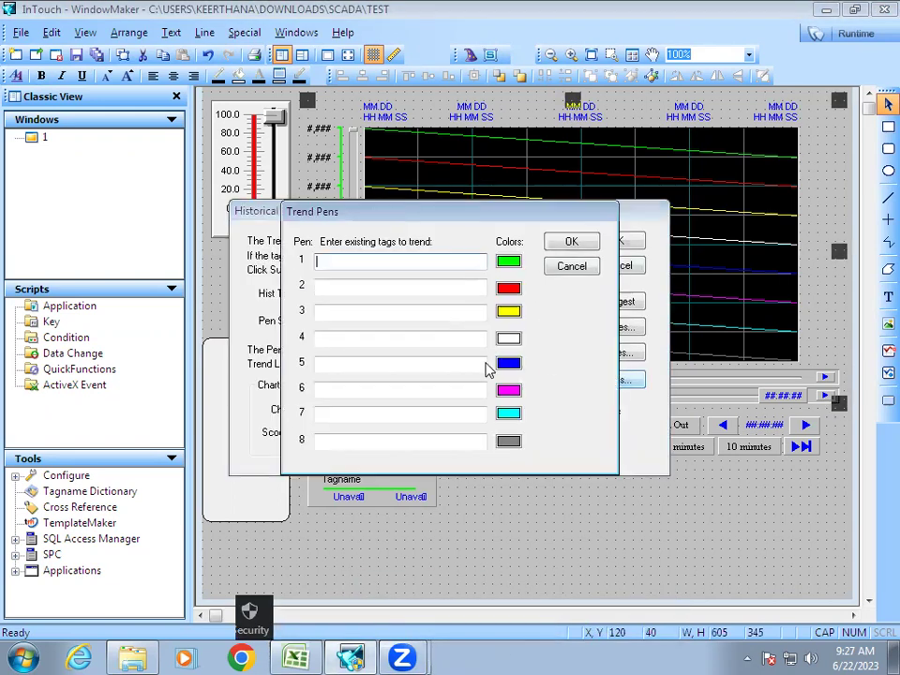
{"action": "double_click", "coordinate": [337, 260]}
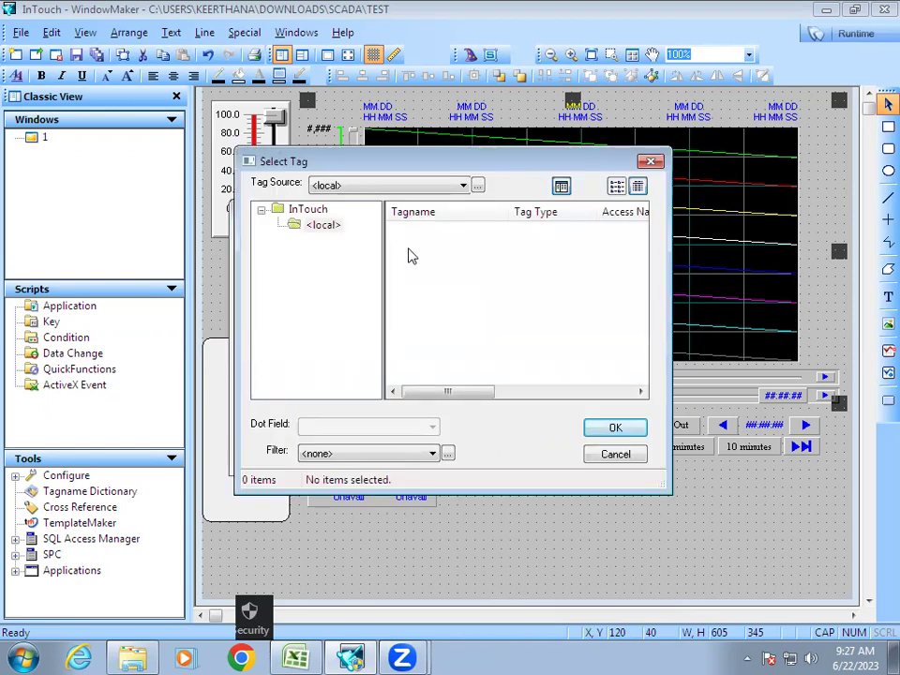
{"action": "left_click", "coordinate": [633, 457]}
{"action": "left_click", "coordinate": [557, 271]}
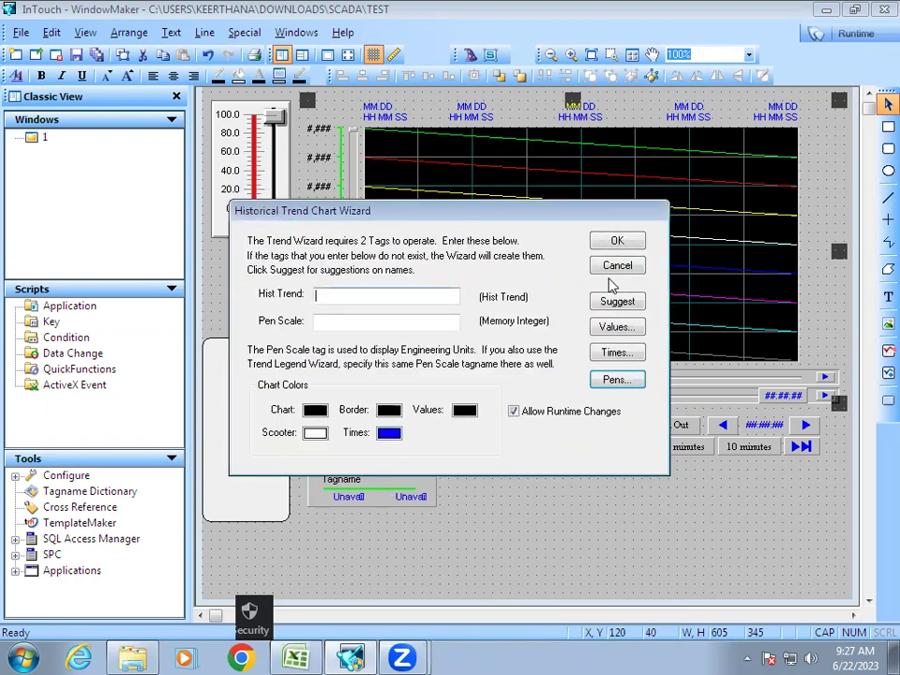
{"action": "left_click", "coordinate": [609, 265]}
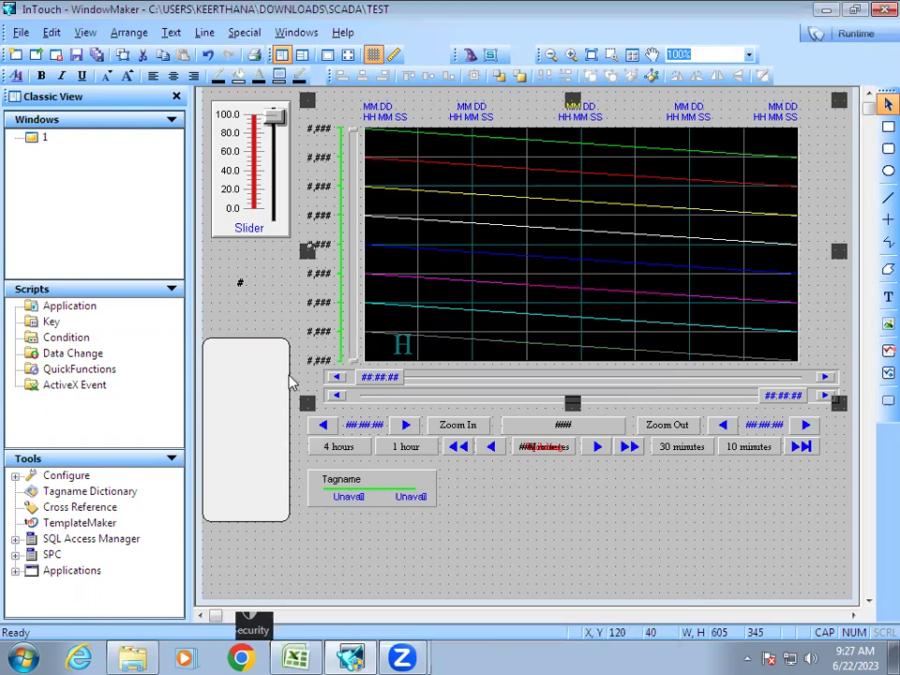
Enable Log Data for tag A in the Tagname Dictionary via the slider's settings, and save it.
{"action": "left_click", "coordinate": [249, 281]}
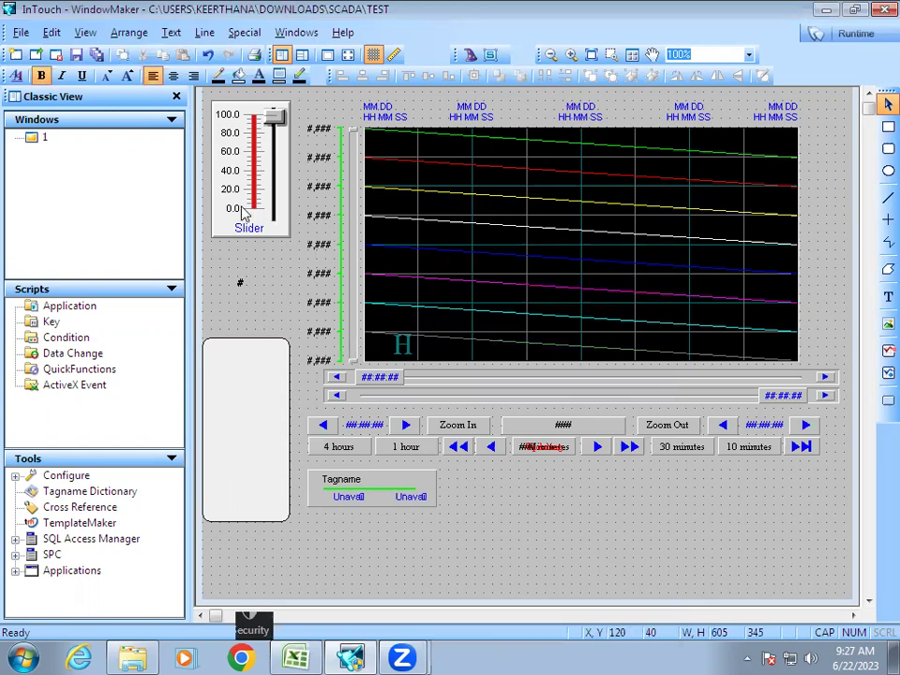
{"action": "double_click", "coordinate": [241, 214]}
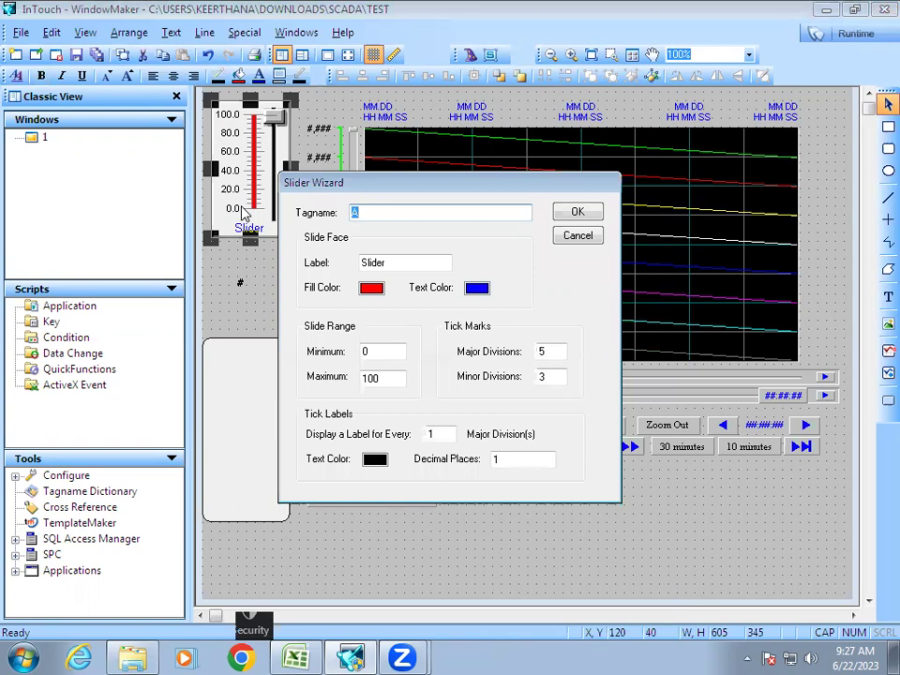
{"action": "double_click", "coordinate": [372, 212]}
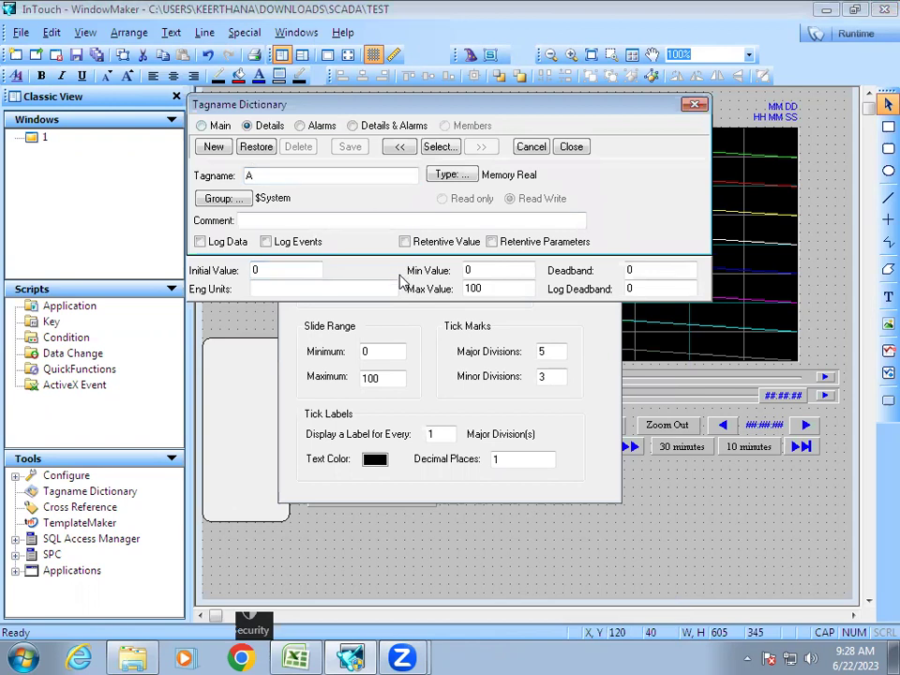
{"action": "left_click", "coordinate": [200, 242]}
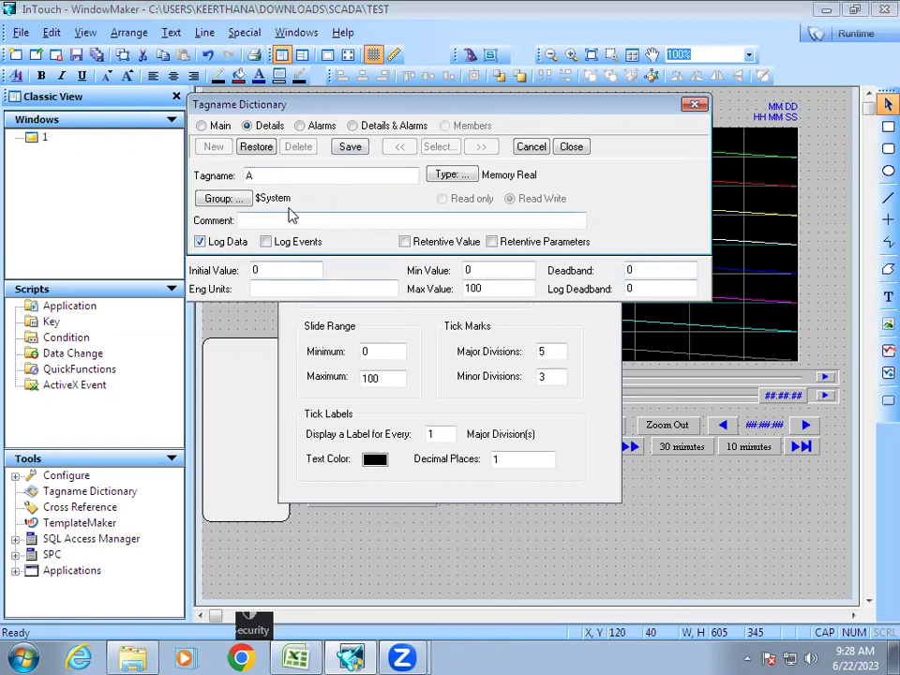
{"action": "left_click", "coordinate": [349, 149]}
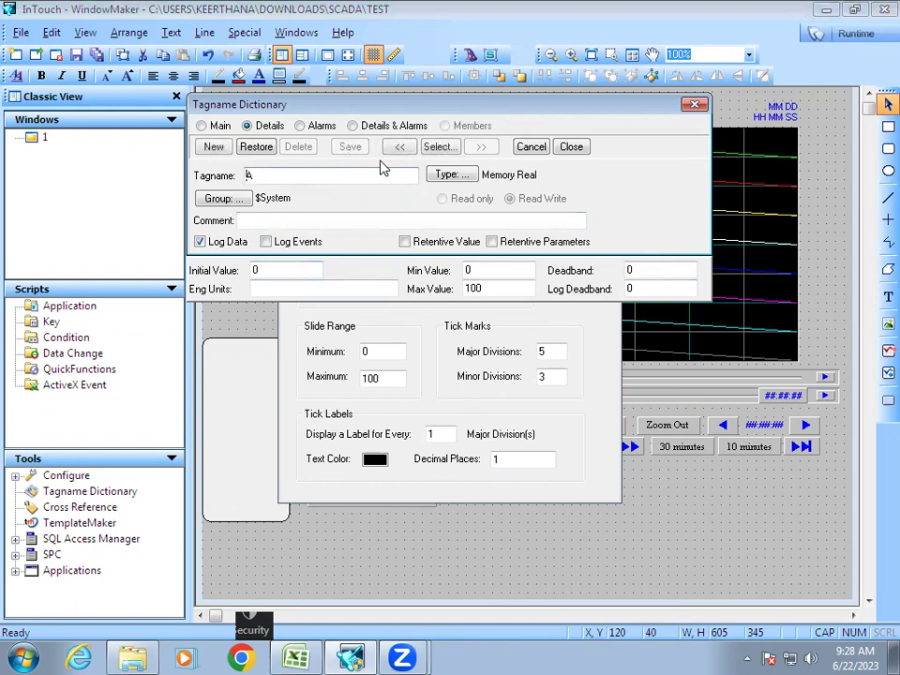
{"action": "left_click", "coordinate": [571, 146]}
{"action": "left_click", "coordinate": [586, 216]}
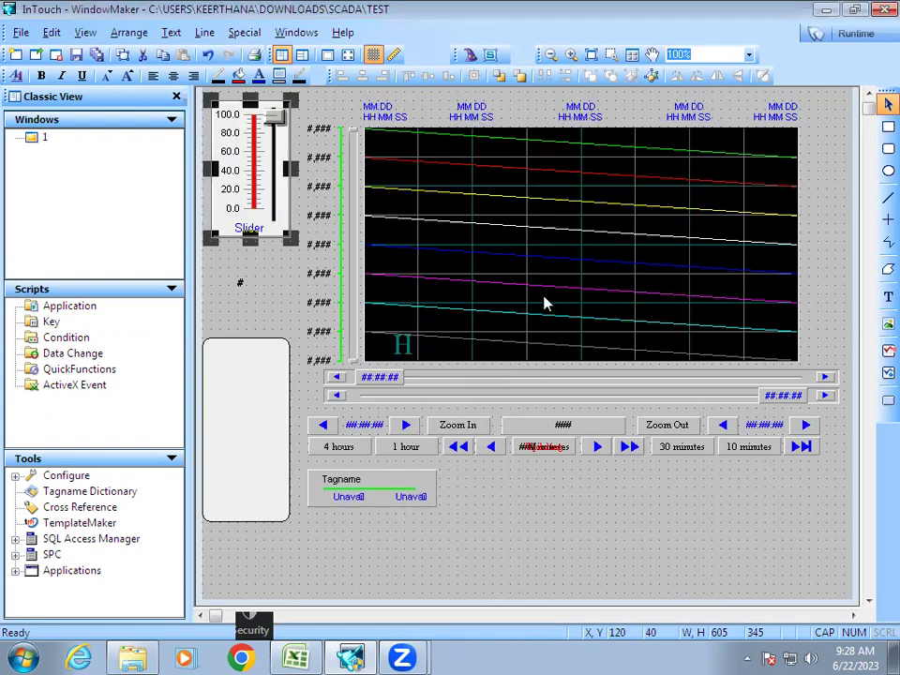
{"action": "double_click", "coordinate": [522, 221]}
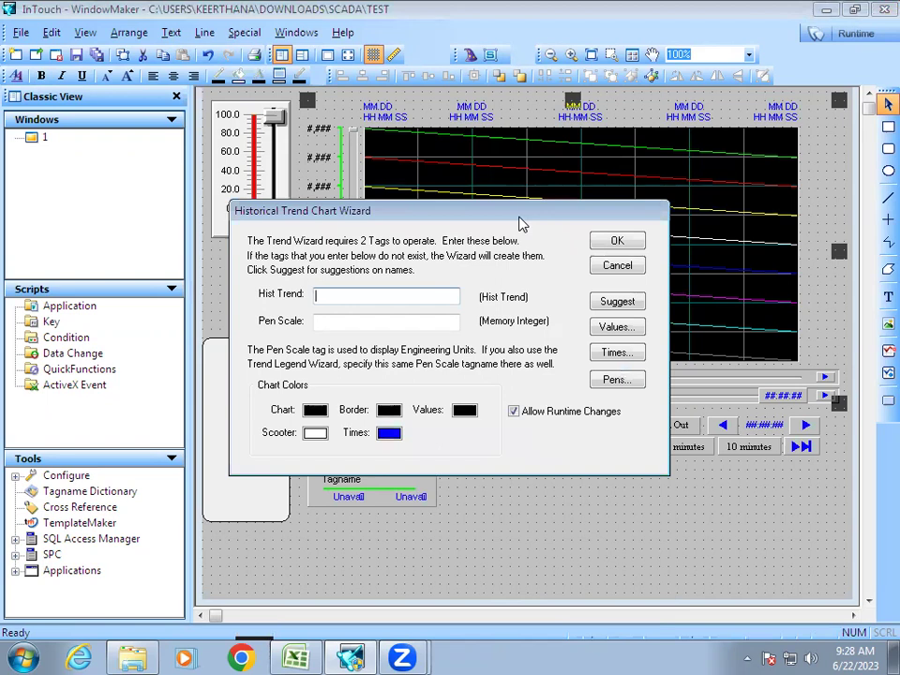
Assign tag A to pen 1 of the historical trend.
{"action": "left_click", "coordinate": [619, 381]}
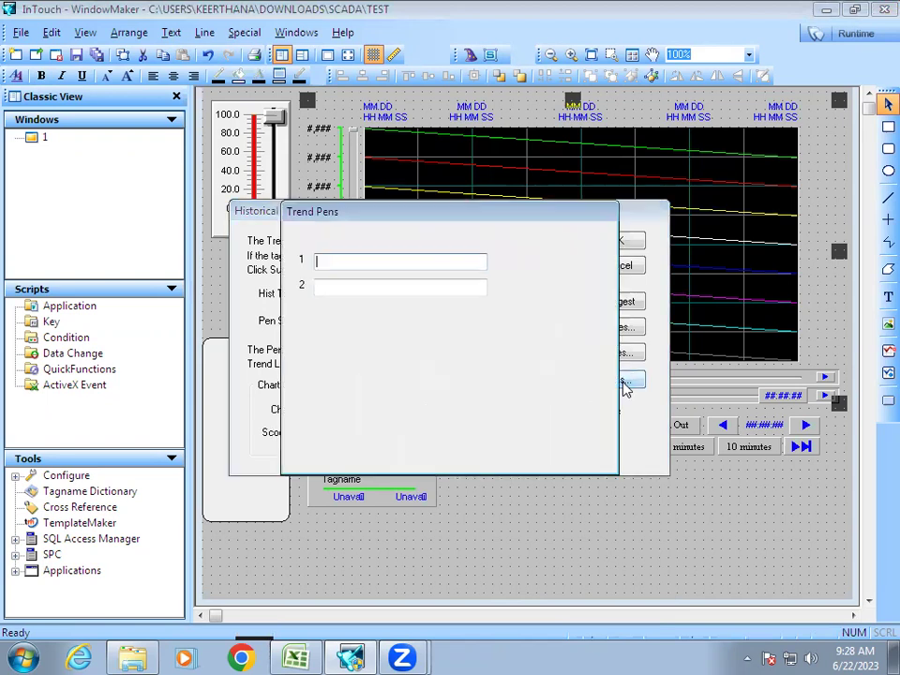
{"action": "double_click", "coordinate": [388, 262]}
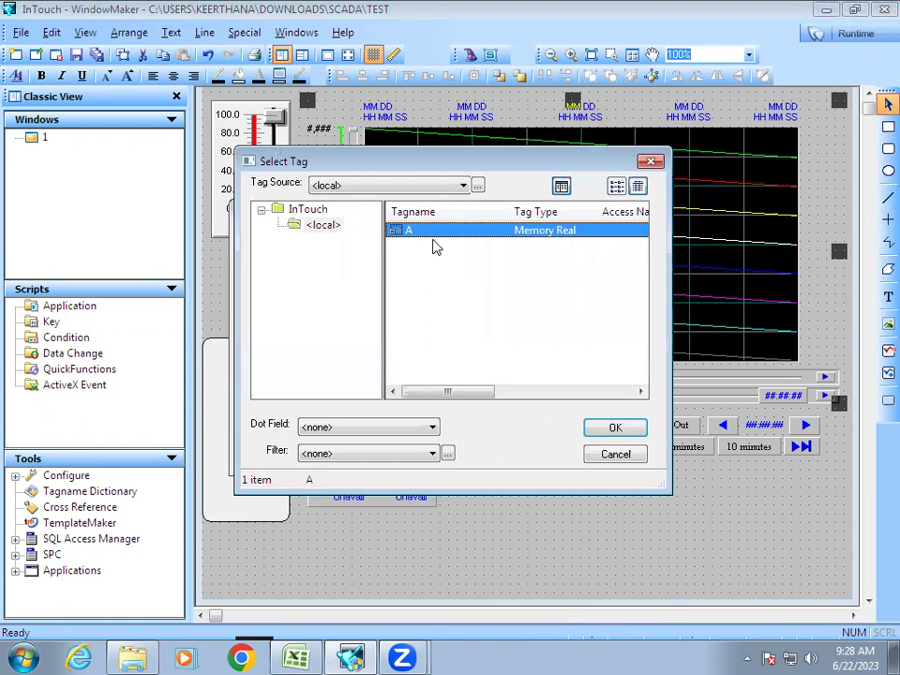
{"action": "left_click", "coordinate": [624, 426]}
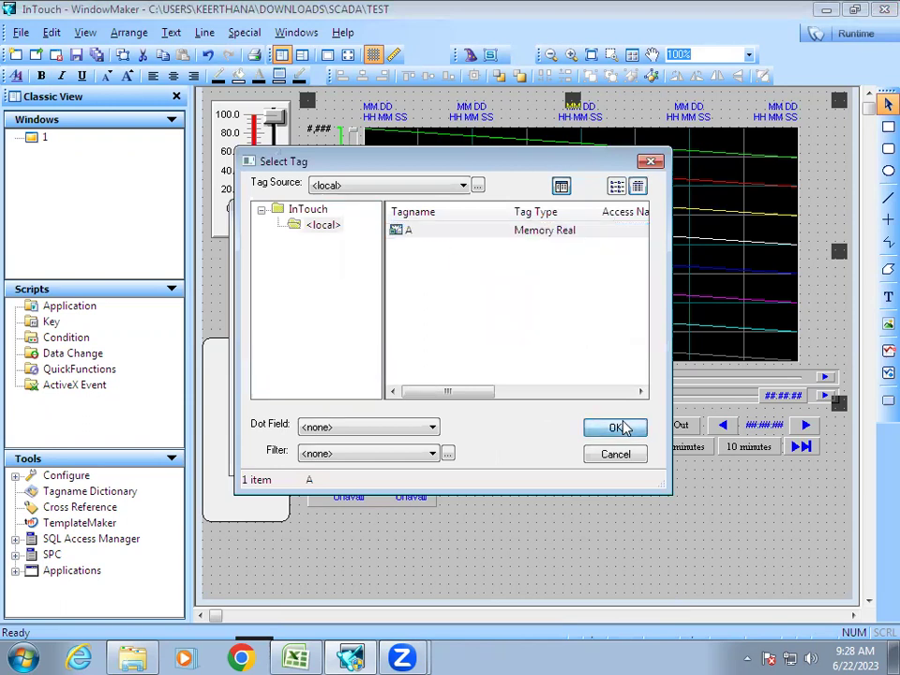
{"action": "left_click", "coordinate": [572, 242]}
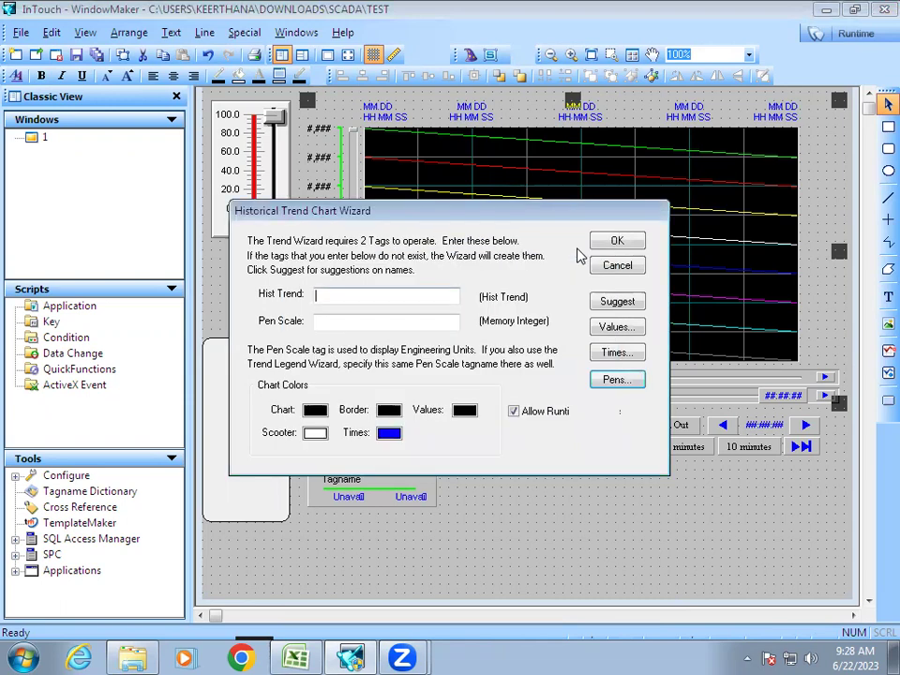
Fill the trend's missing tagnames with the suggested HistTrend and HistTrendPenScale, and apply.
{"action": "left_click", "coordinate": [633, 246]}
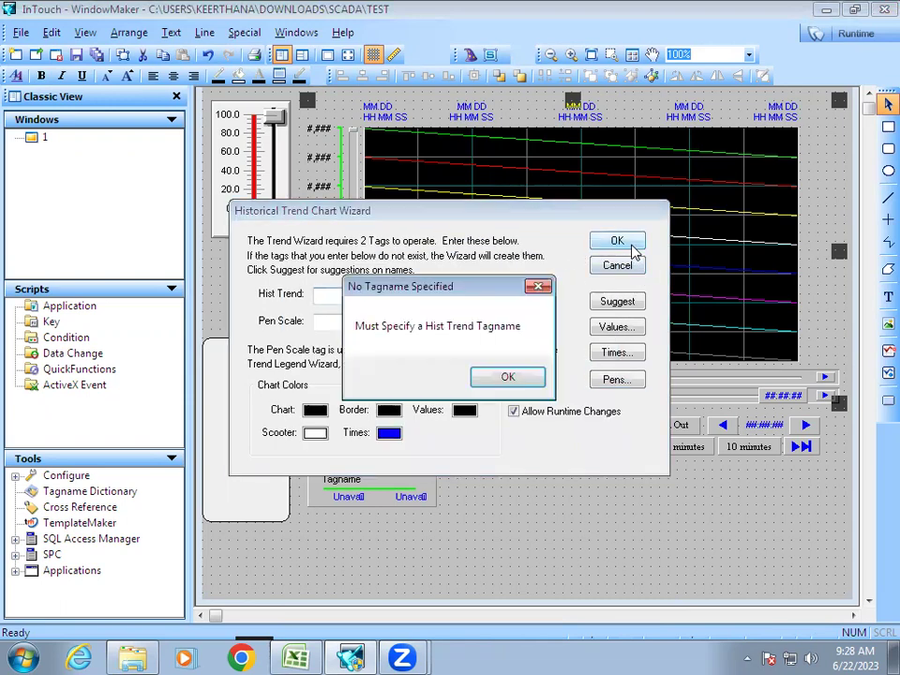
{"action": "left_click", "coordinate": [538, 286]}
{"action": "left_click_drag", "start_coordinate": [525, 217], "coordinate": [165, 137]}
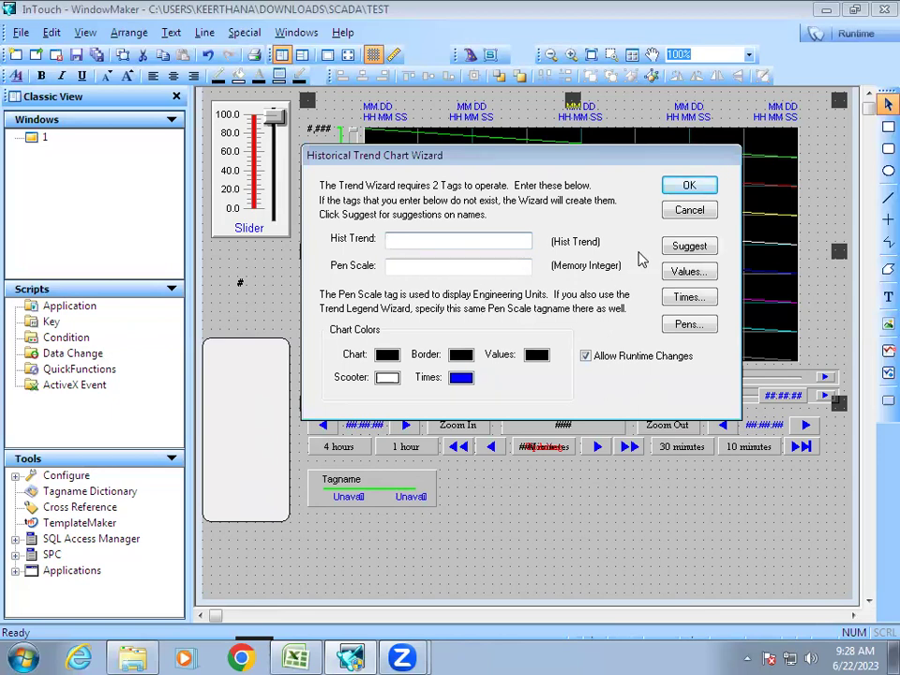
{"action": "left_click", "coordinate": [692, 251]}
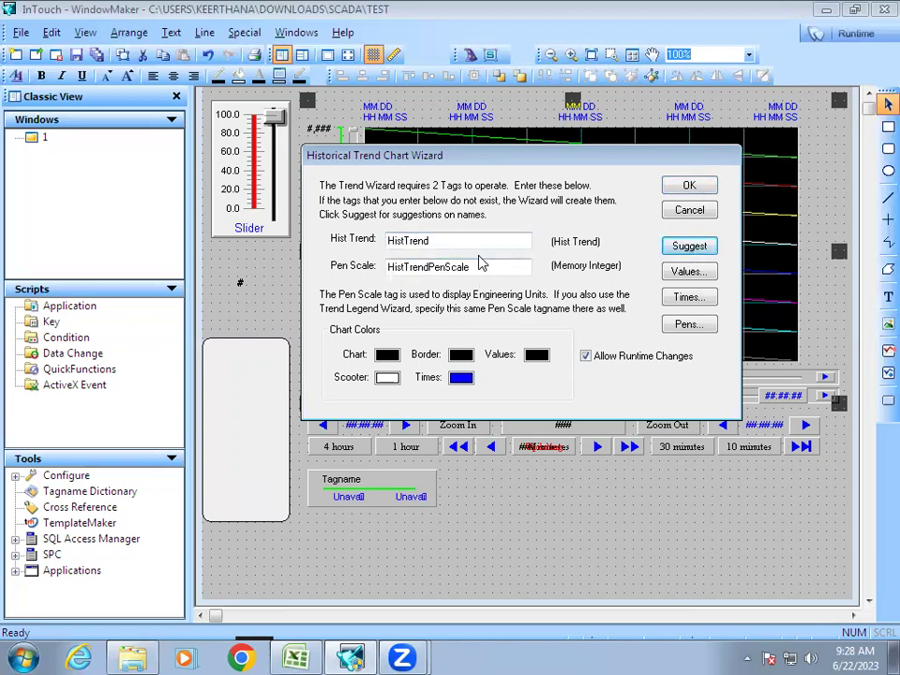
{"action": "left_click", "coordinate": [685, 187]}
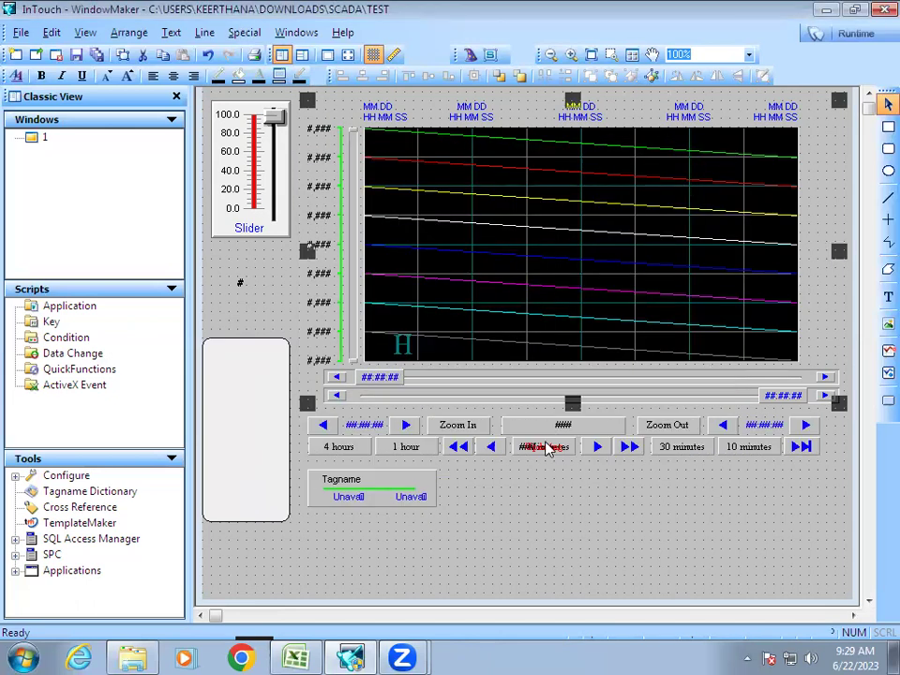
{"action": "double_click", "coordinate": [548, 448]}
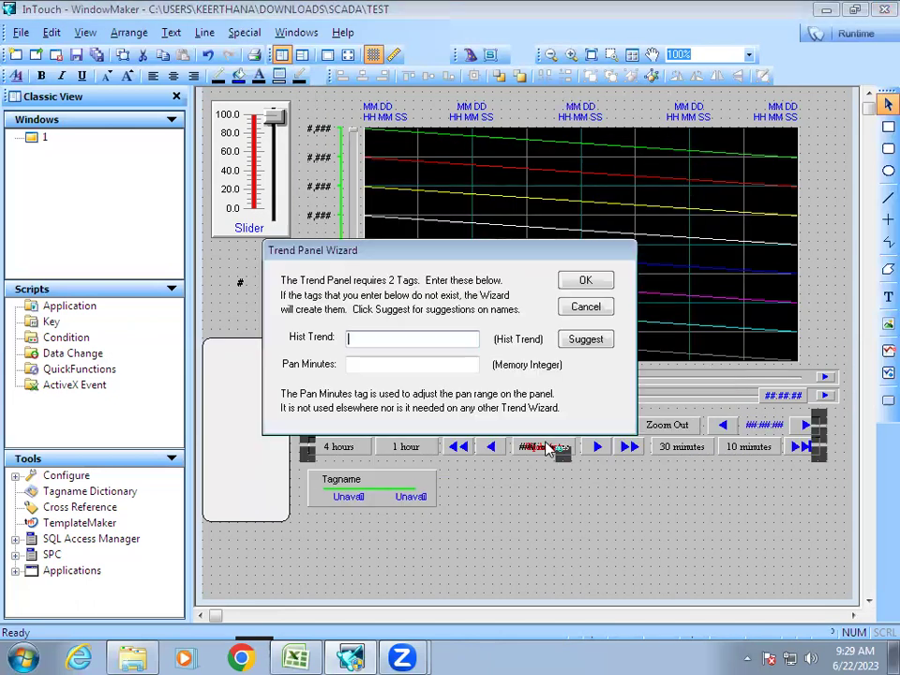
Give the trend panel the suggested HistTrend and HistTrendPanMins tags and confirm.
{"action": "left_click", "coordinate": [610, 344]}
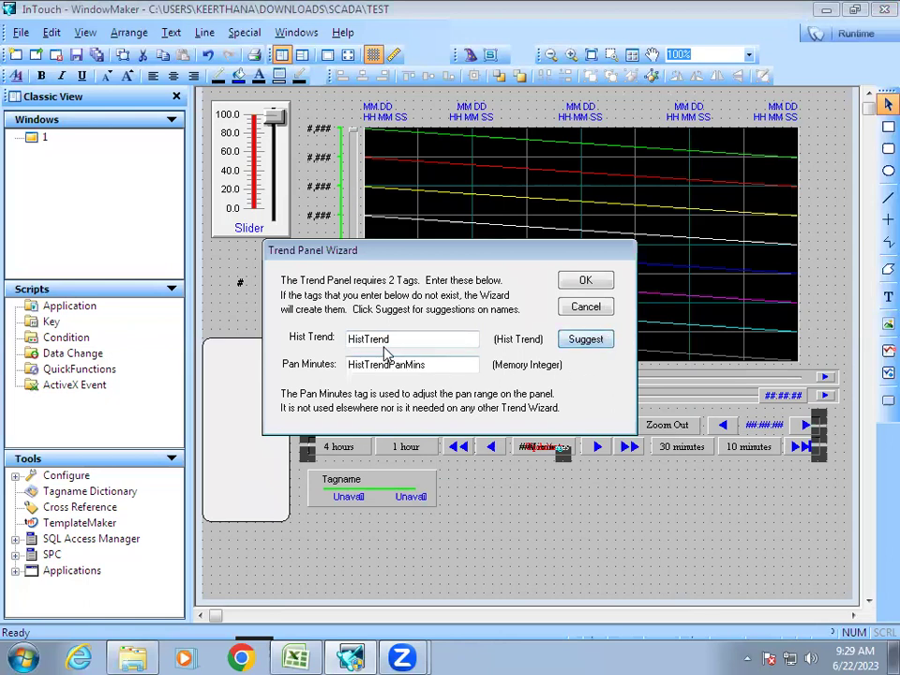
{"action": "left_click", "coordinate": [587, 285]}
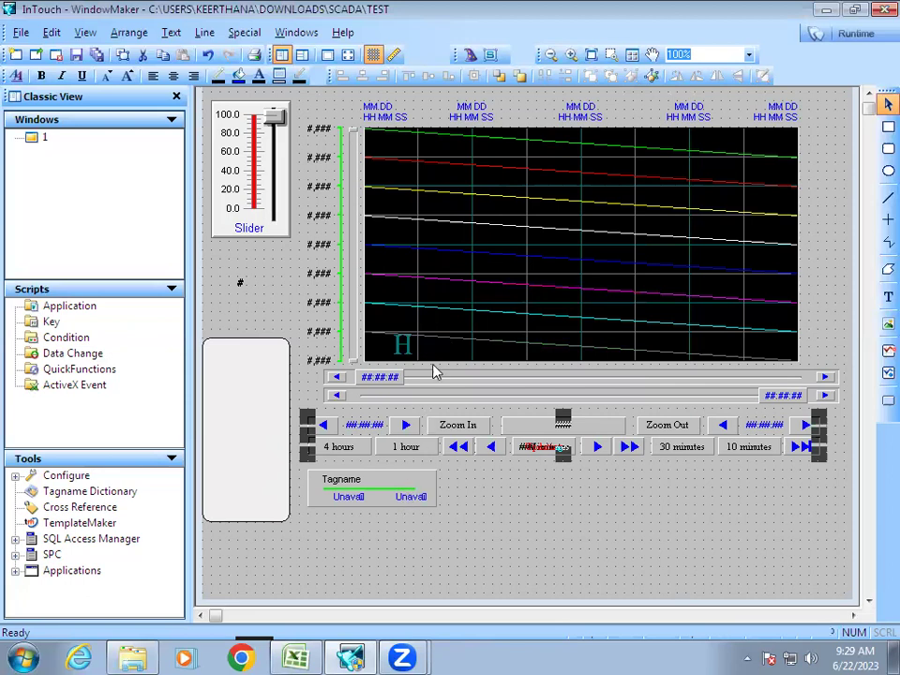
{"action": "double_click", "coordinate": [487, 249]}
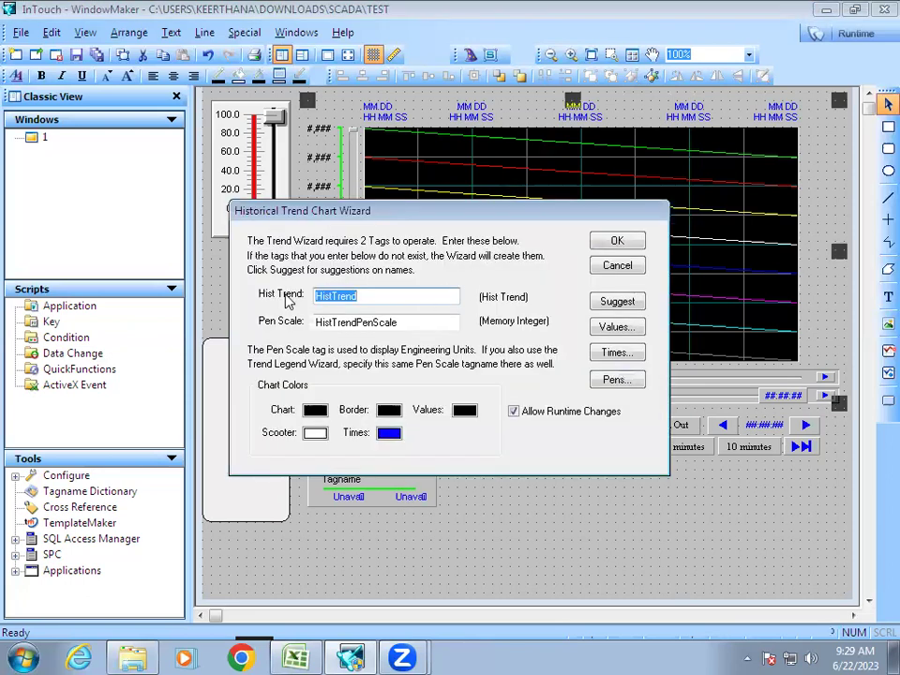
{"action": "left_click", "coordinate": [618, 267]}
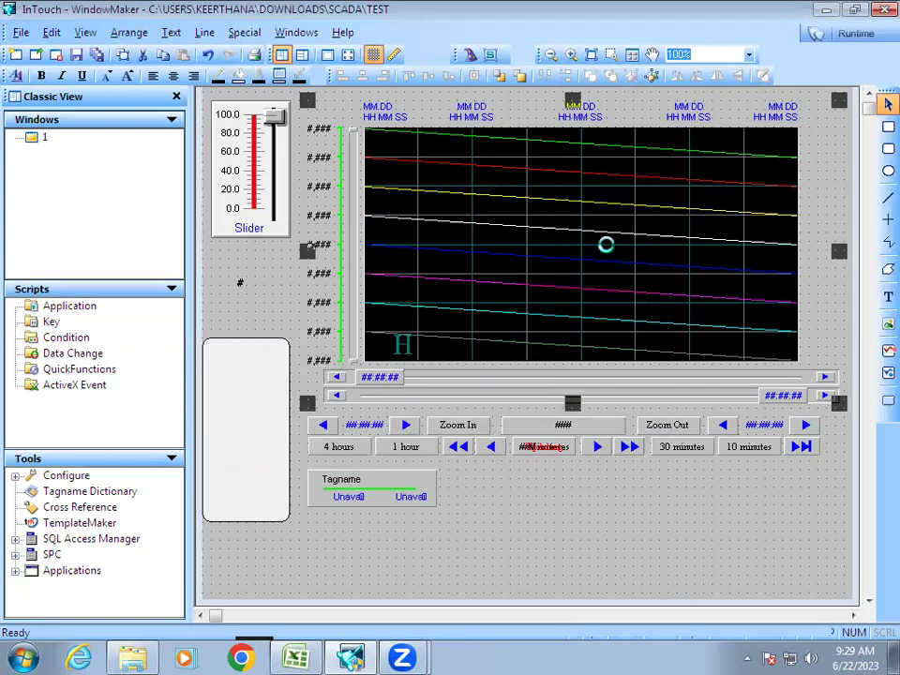
{"action": "double_click", "coordinate": [511, 446]}
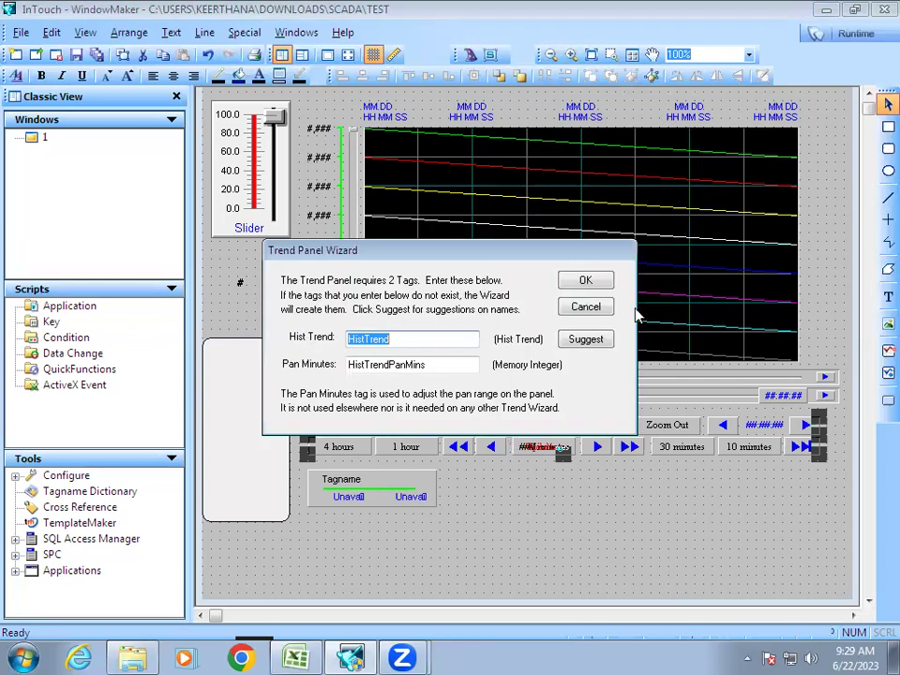
{"action": "left_click", "coordinate": [606, 280]}
Give the trend legend the suggested HistTrend and HistTrendPenScale tags and confirm.
{"action": "double_click", "coordinate": [411, 498]}
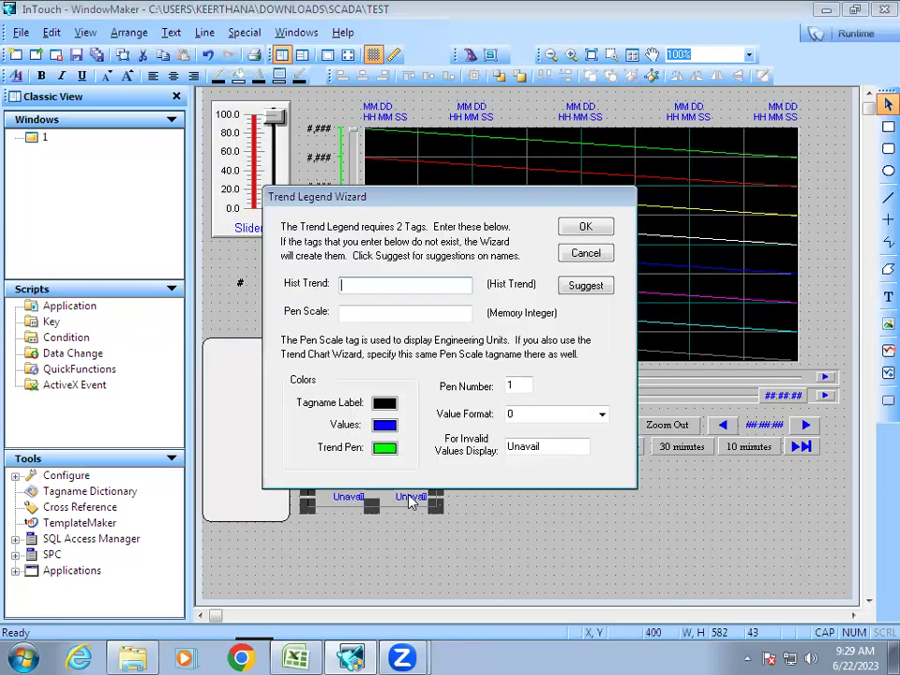
{"action": "left_click", "coordinate": [598, 287]}
{"action": "left_click", "coordinate": [591, 232]}
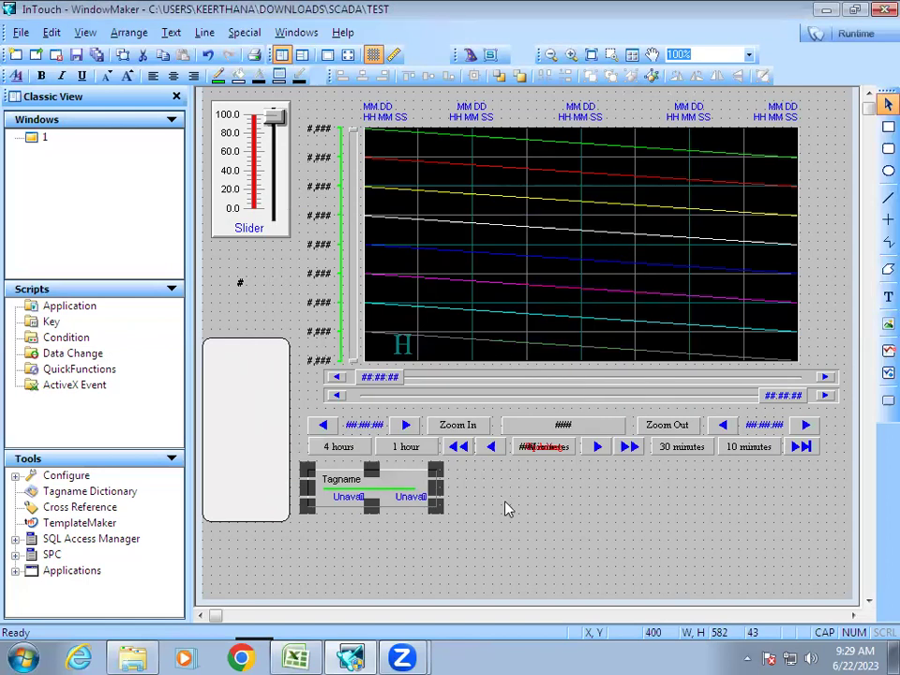
{"action": "left_click", "coordinate": [478, 518]}
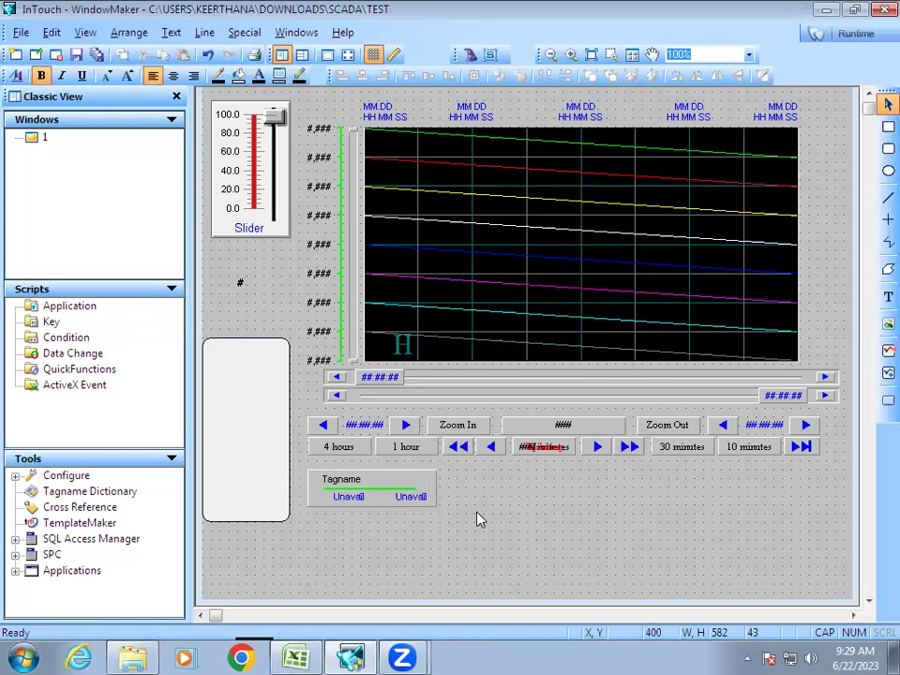
{"action": "double_click", "coordinate": [26, 475]}
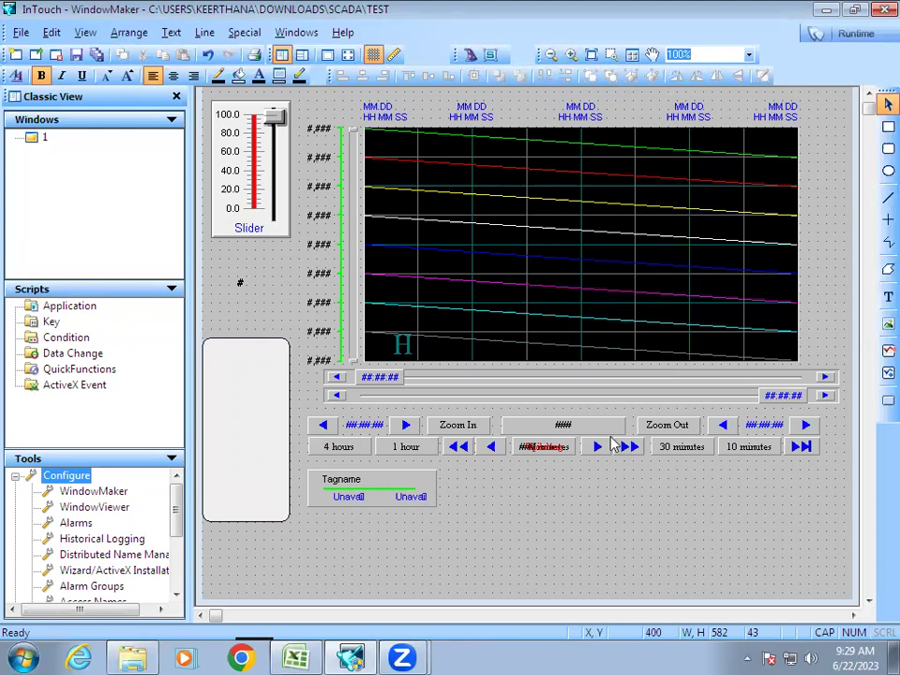
Enable Historical Logging with log files kept in the application directory.
{"action": "double_click", "coordinate": [103, 540]}
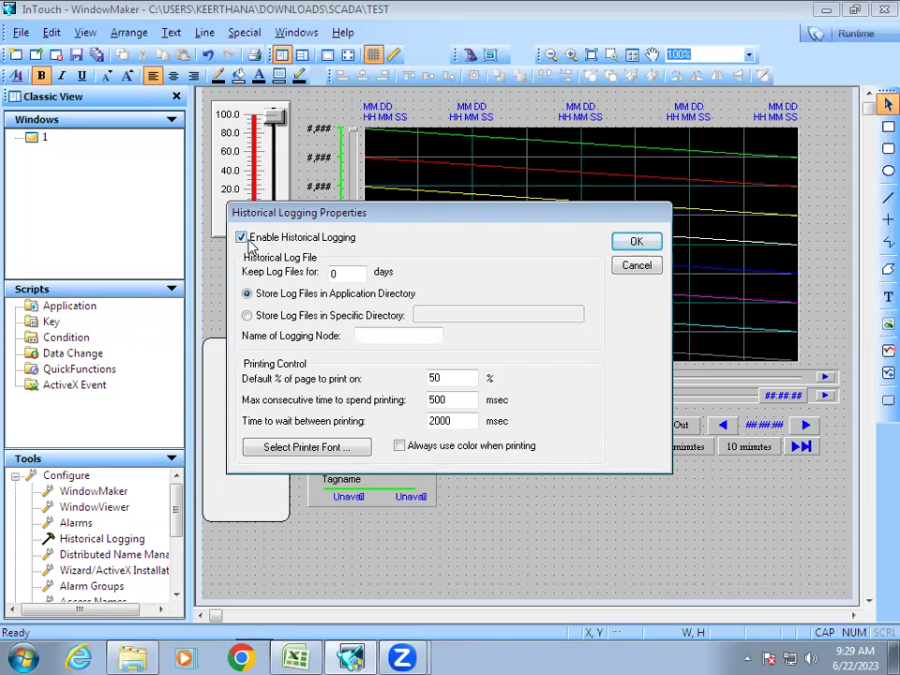
{"action": "left_click", "coordinate": [638, 242]}
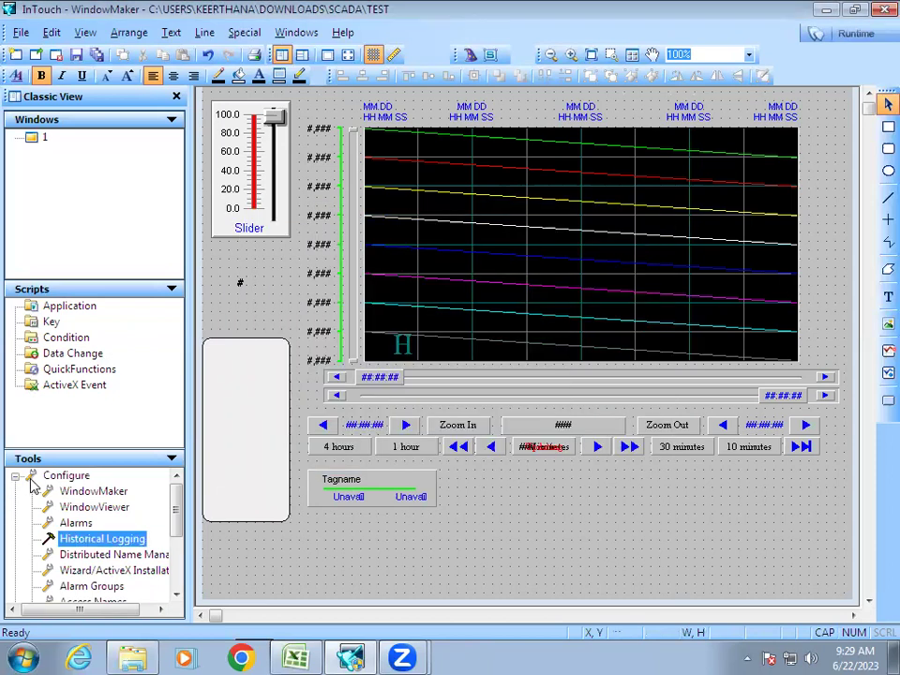
{"action": "double_click", "coordinate": [106, 542]}
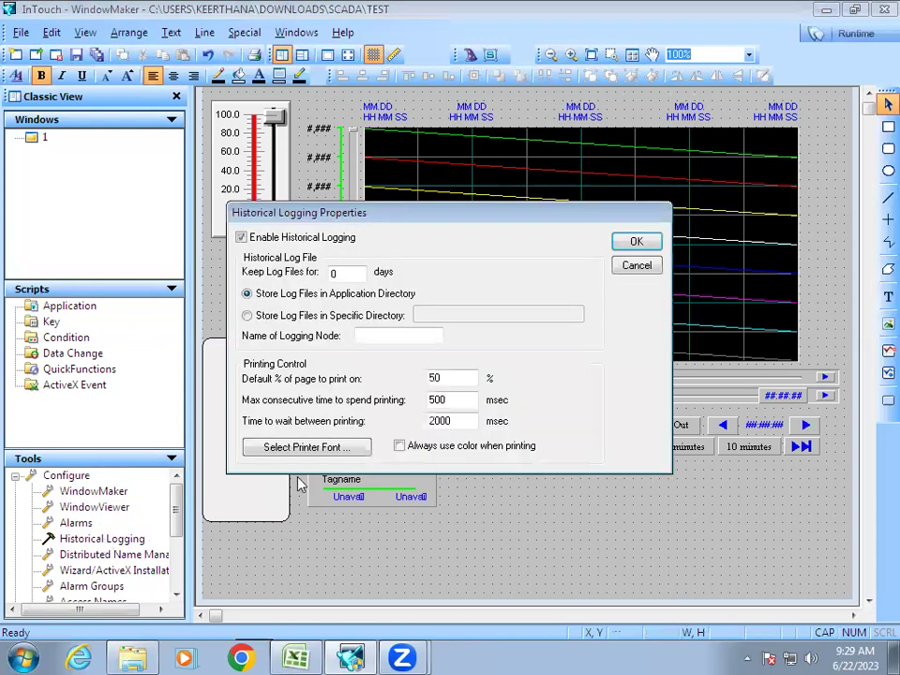
{"action": "left_click", "coordinate": [637, 241]}
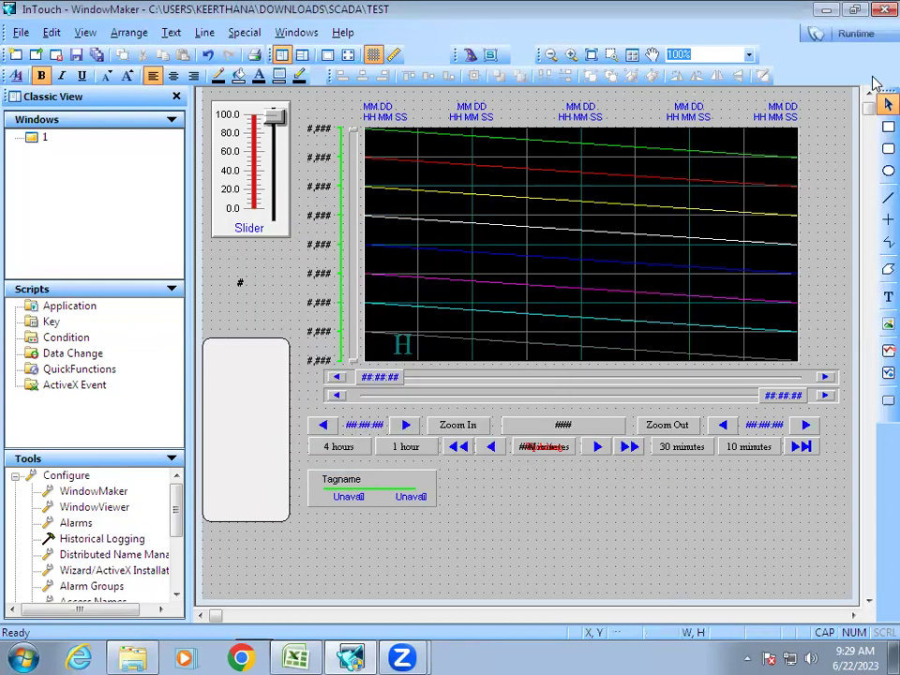
{"action": "left_click", "coordinate": [871, 38]}
Dismiss the licence error, run in demo mode, and slide tag A up to 39.
{"action": "left_click", "coordinate": [643, 390]}
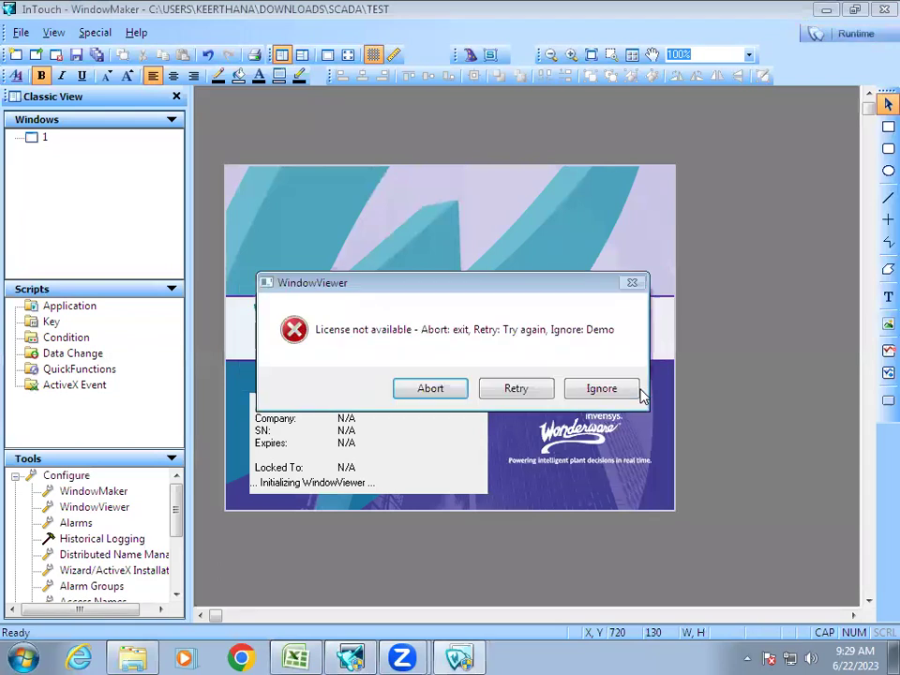
{"action": "left_click", "coordinate": [637, 392]}
{"action": "left_click", "coordinate": [581, 389]}
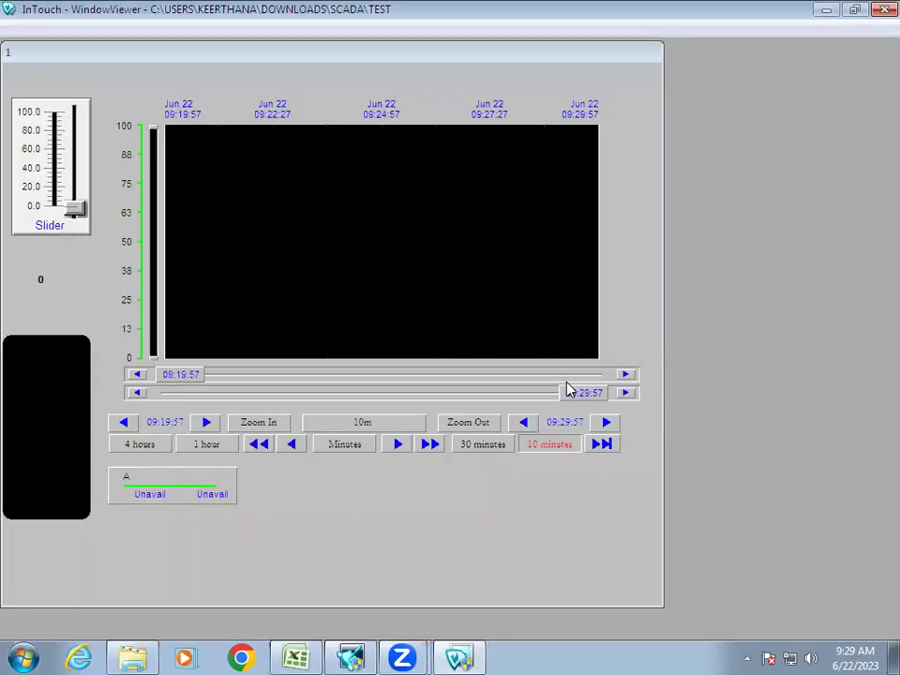
{"action": "left_click_drag", "start_coordinate": [71, 207], "coordinate": [73, 171]}
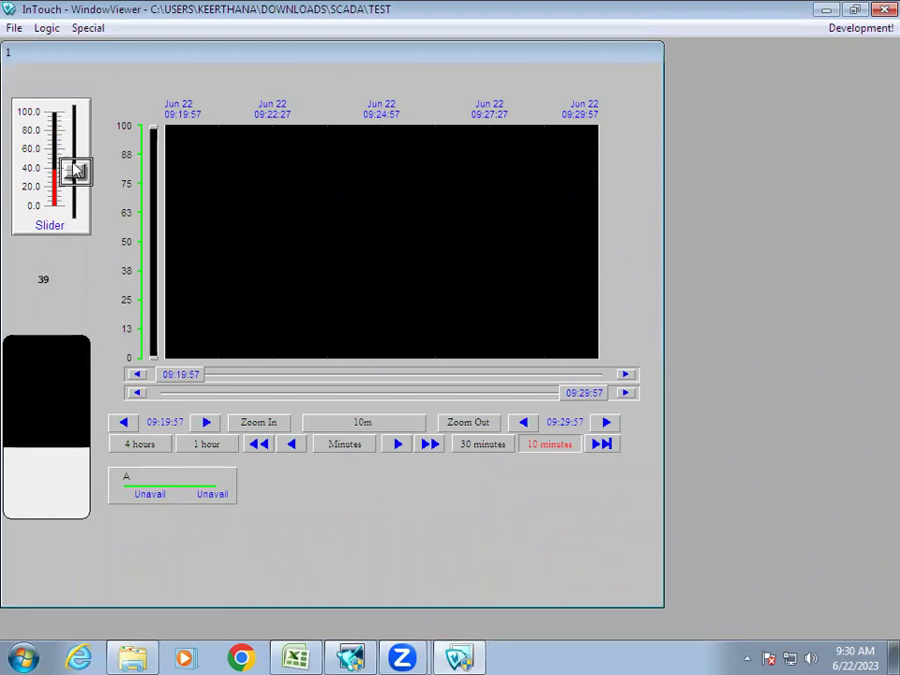
Widen the trend to 20 minutes, then zoom into 09:28:30–09:31:12.
{"action": "left_click", "coordinate": [475, 429]}
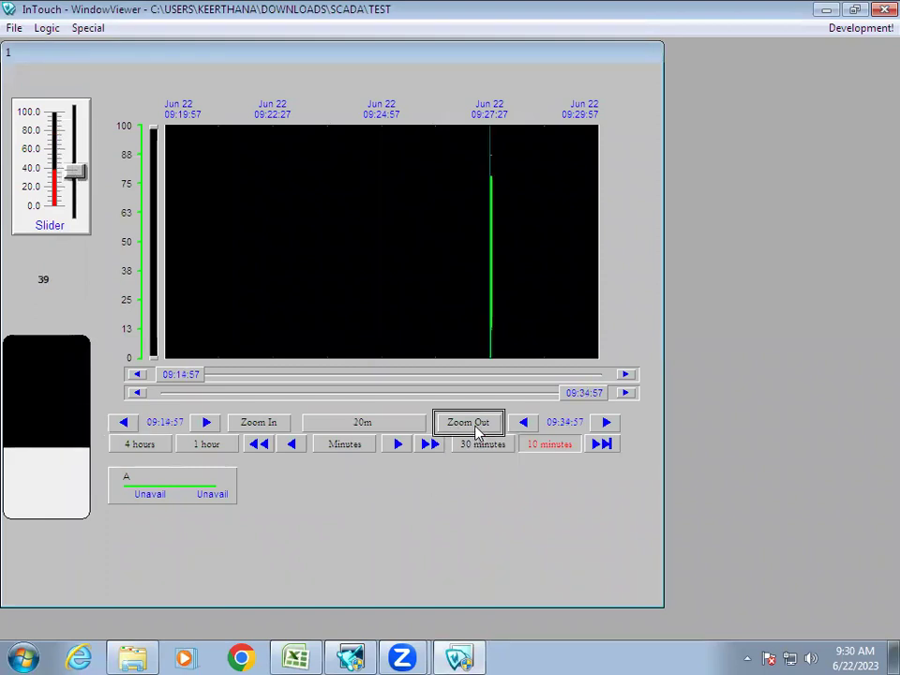
{"action": "left_click_drag", "start_coordinate": [194, 382], "coordinate": [446, 388]}
{"action": "left_click_drag", "start_coordinate": [574, 394], "coordinate": [531, 397]}
{"action": "left_click_drag", "start_coordinate": [446, 379], "coordinate": [494, 365]}
{"action": "left_click", "coordinate": [282, 426]}
Zoom the trend to the 29-second range 09:29:49–09:30:18 and place a cursor on tag A.
{"action": "left_click", "coordinate": [171, 375]}
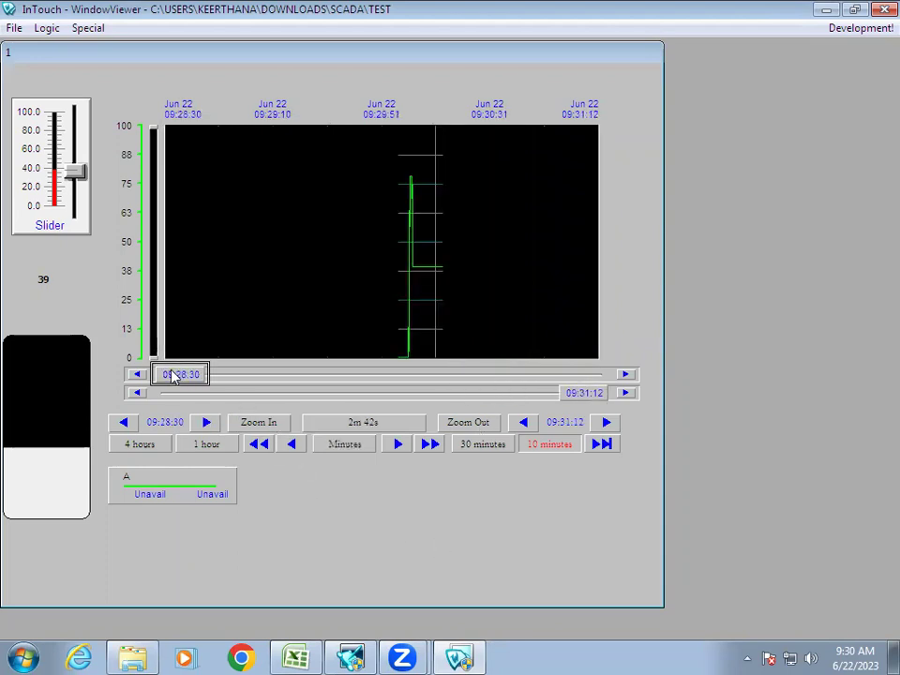
{"action": "left_click_drag", "start_coordinate": [195, 378], "coordinate": [367, 380]}
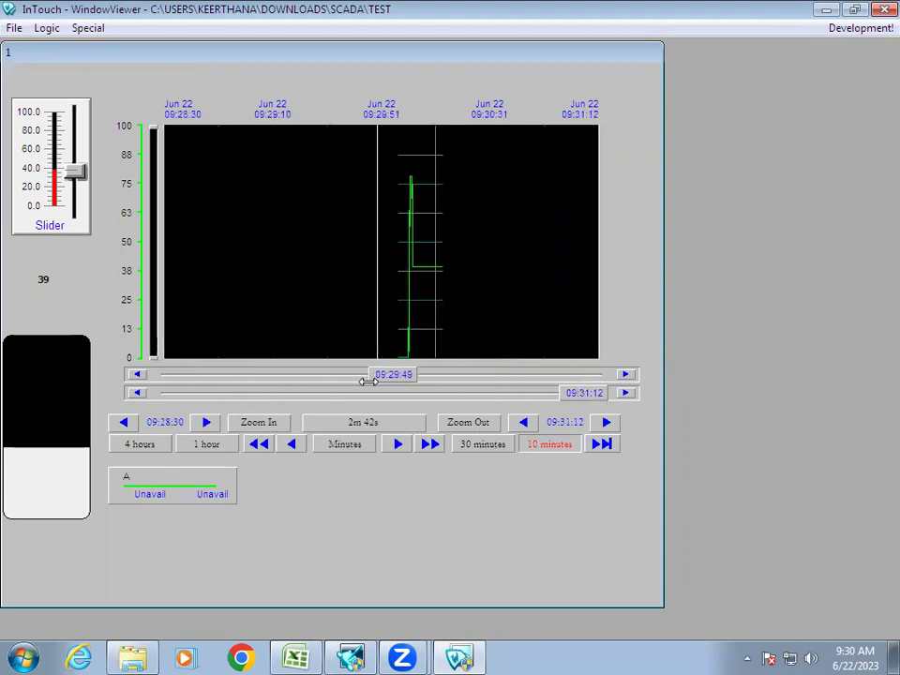
{"action": "left_click_drag", "start_coordinate": [583, 394], "coordinate": [464, 381]}
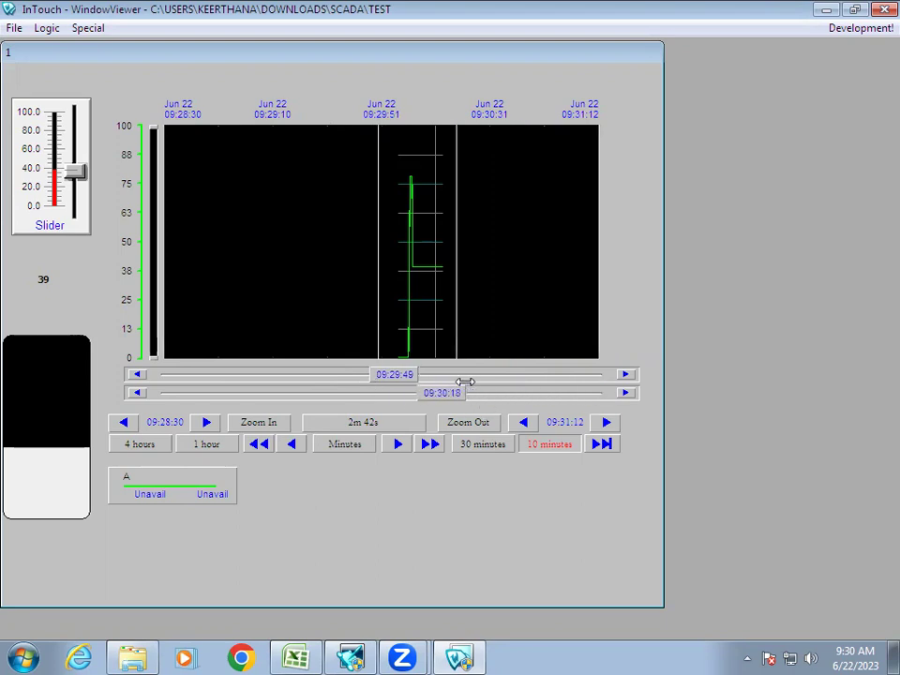
{"action": "left_click", "coordinate": [267, 421]}
{"action": "left_click", "coordinate": [520, 424]}
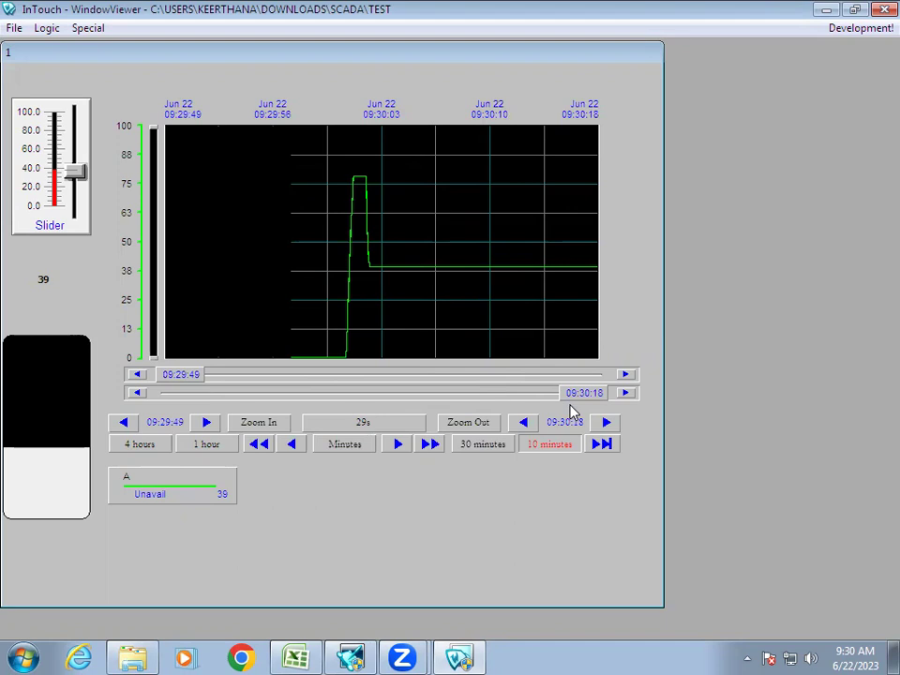
{"action": "left_click_drag", "start_coordinate": [183, 378], "coordinate": [300, 386]}
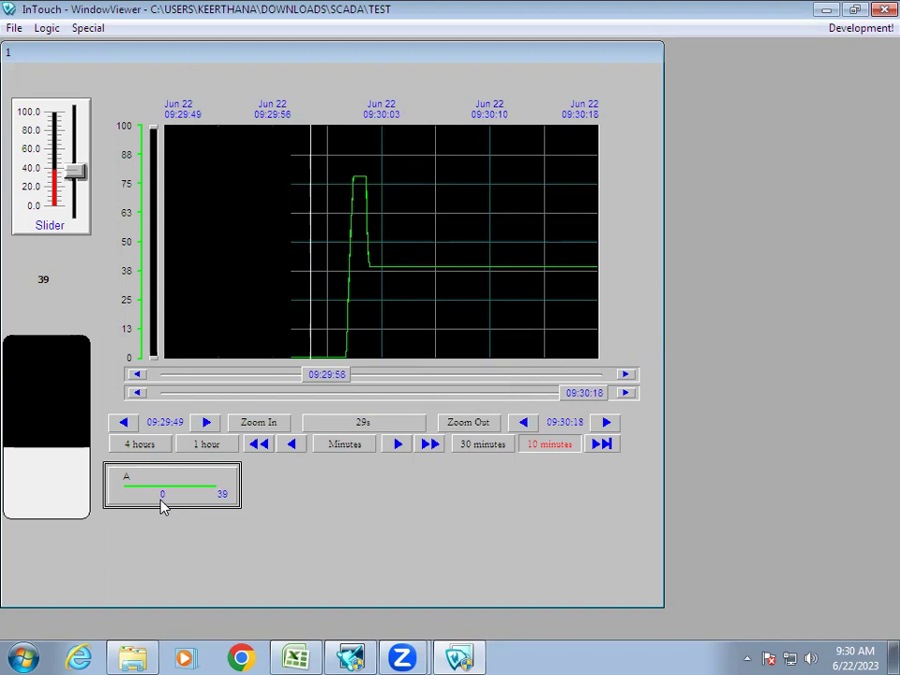
Raise tag A to 79 and zoom the trend out to a 1m 56s span.
{"action": "left_click_drag", "start_coordinate": [330, 378], "coordinate": [387, 375]}
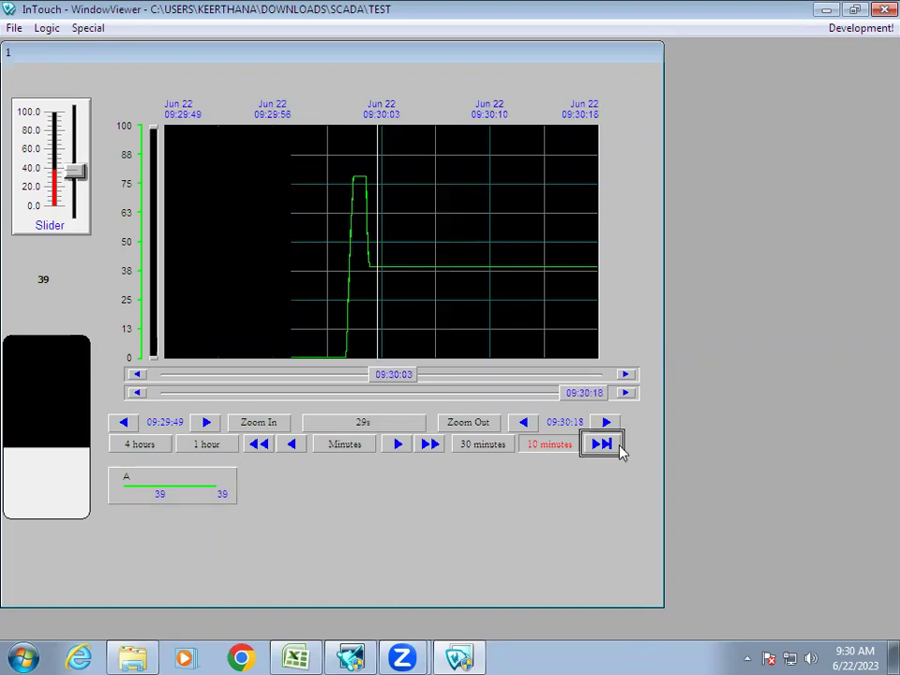
{"action": "left_click_drag", "start_coordinate": [78, 176], "coordinate": [78, 139]}
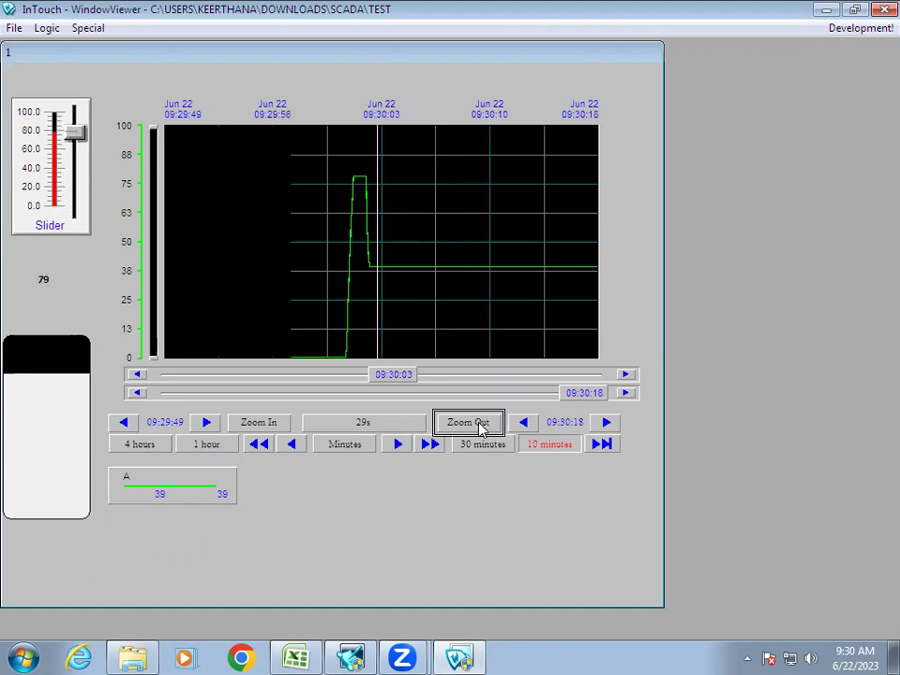
{"action": "left_click", "coordinate": [468, 422]}
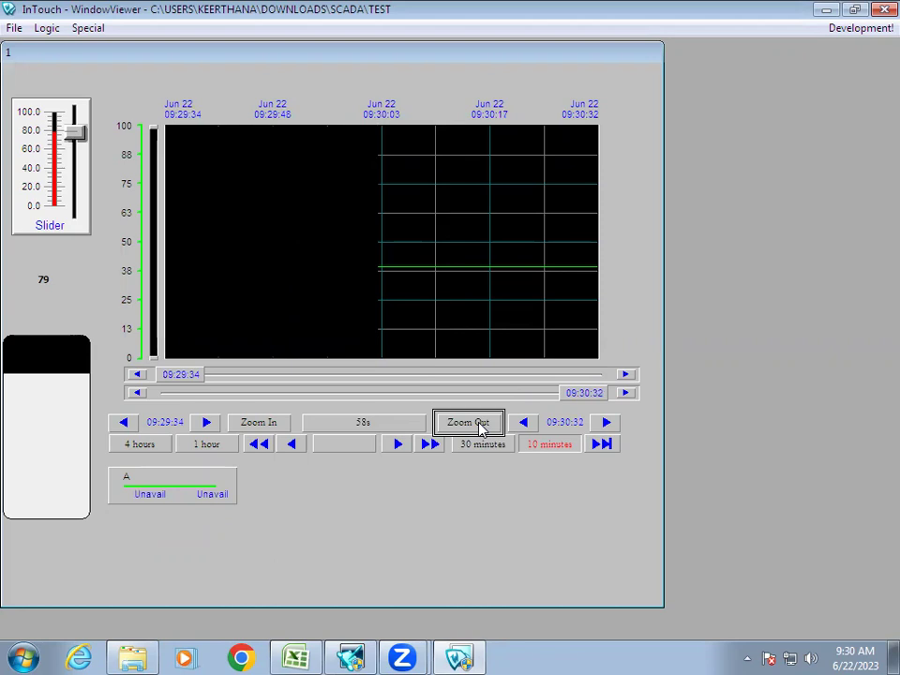
{"action": "left_click", "coordinate": [468, 422]}
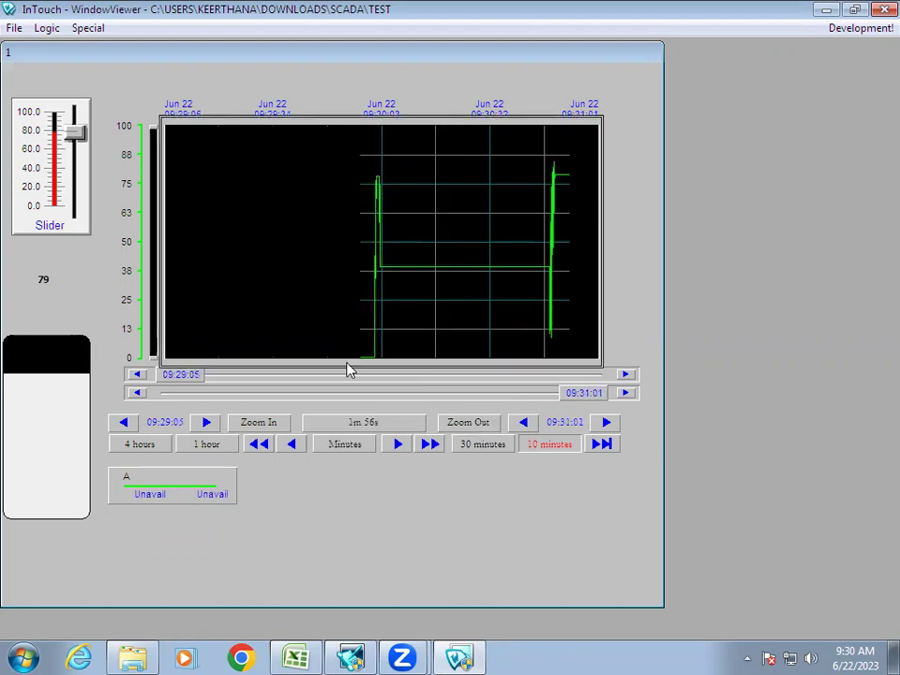
Zoom the trend onto 09:30:33–09:30:55, then return to WindowMaker development mode.
{"action": "left_click_drag", "start_coordinate": [159, 373], "coordinate": [511, 374]}
{"action": "left_click", "coordinate": [557, 394]}
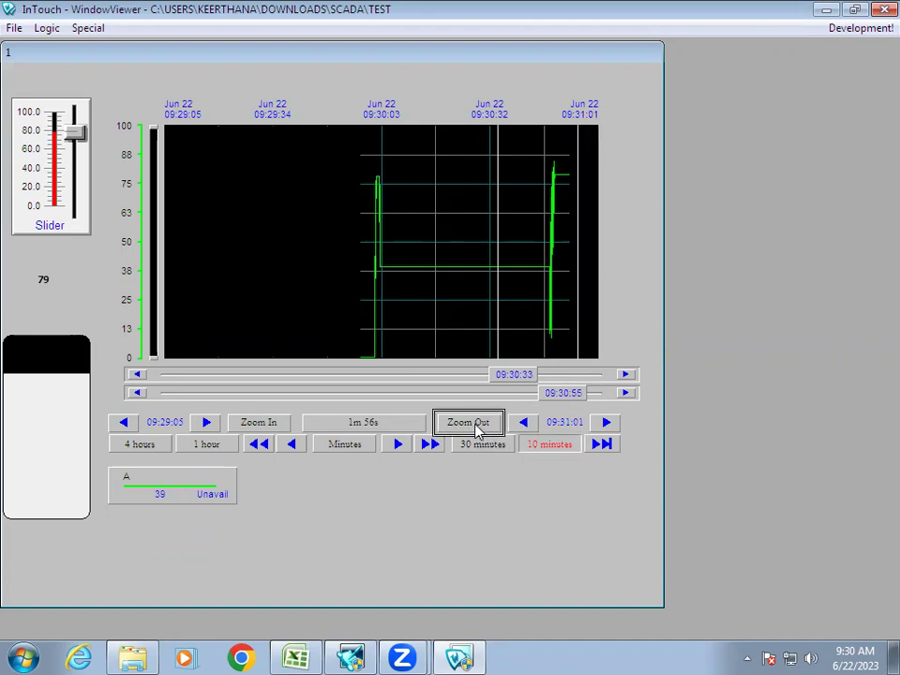
{"action": "left_click", "coordinate": [268, 422]}
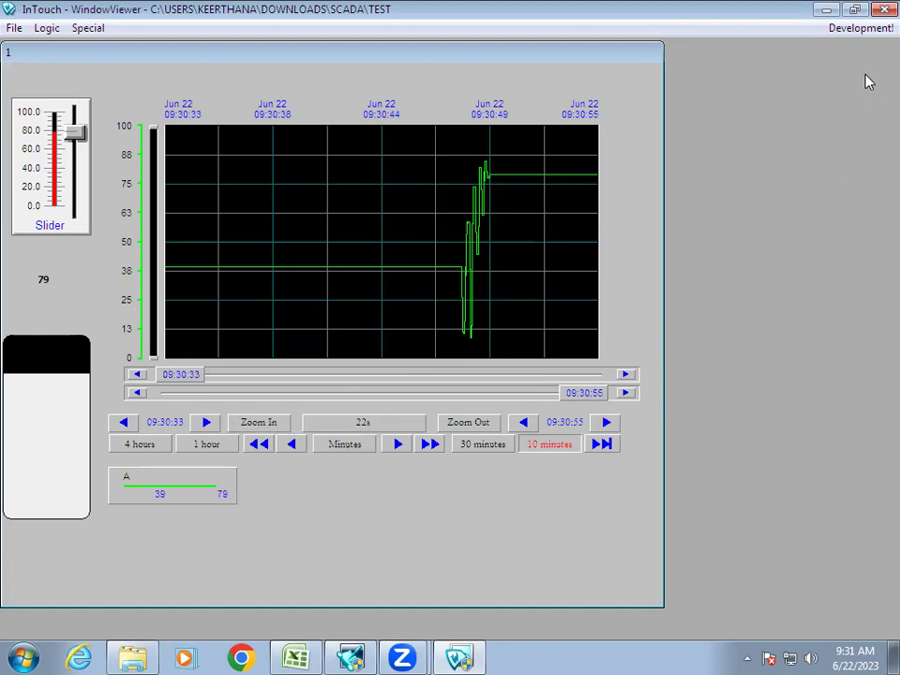
{"action": "left_click", "coordinate": [843, 29]}
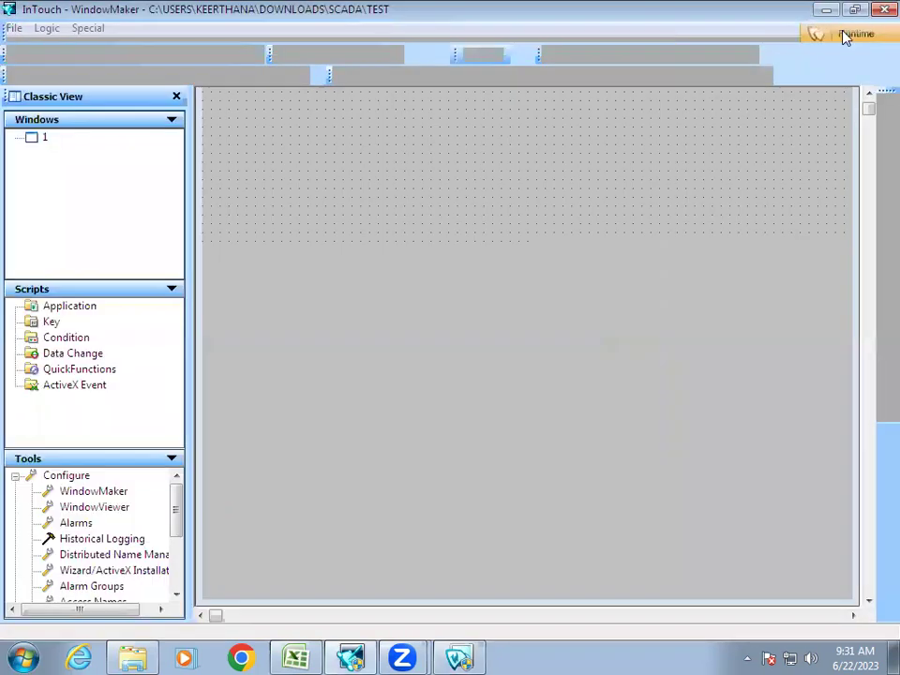